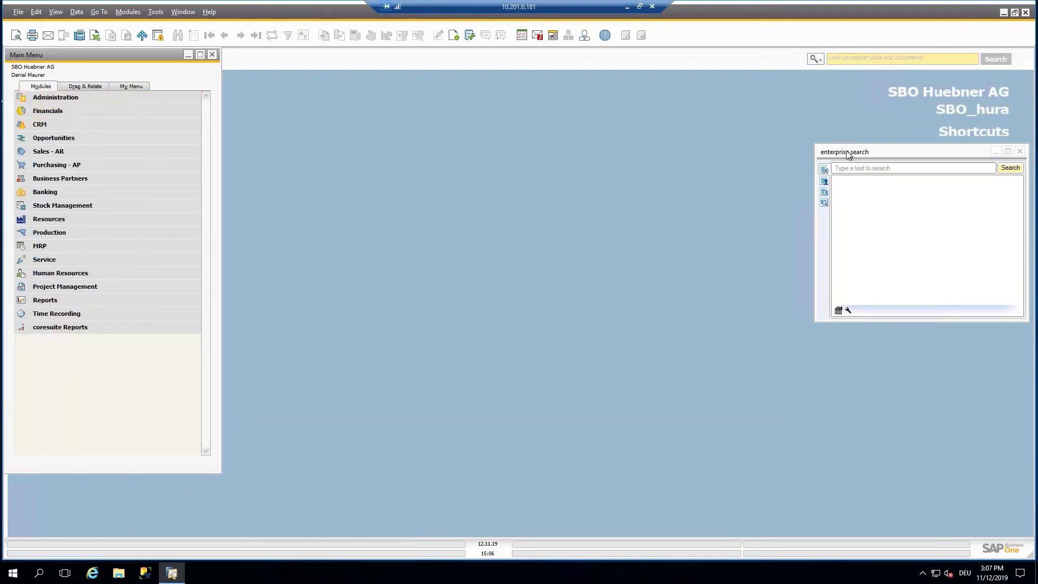
# Move the enterprise search window aside, open the Booking Wizard from Financials and reposition its window beside the main menu.
pyautogui.moveTo(853, 159); pyautogui.dragTo(869, 83)
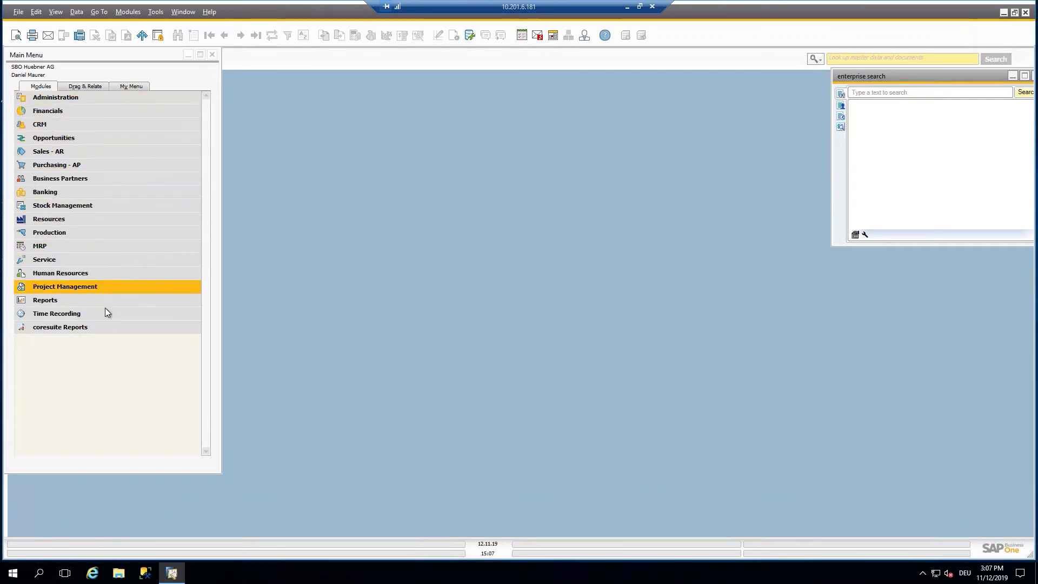
pyautogui.click(80, 109)
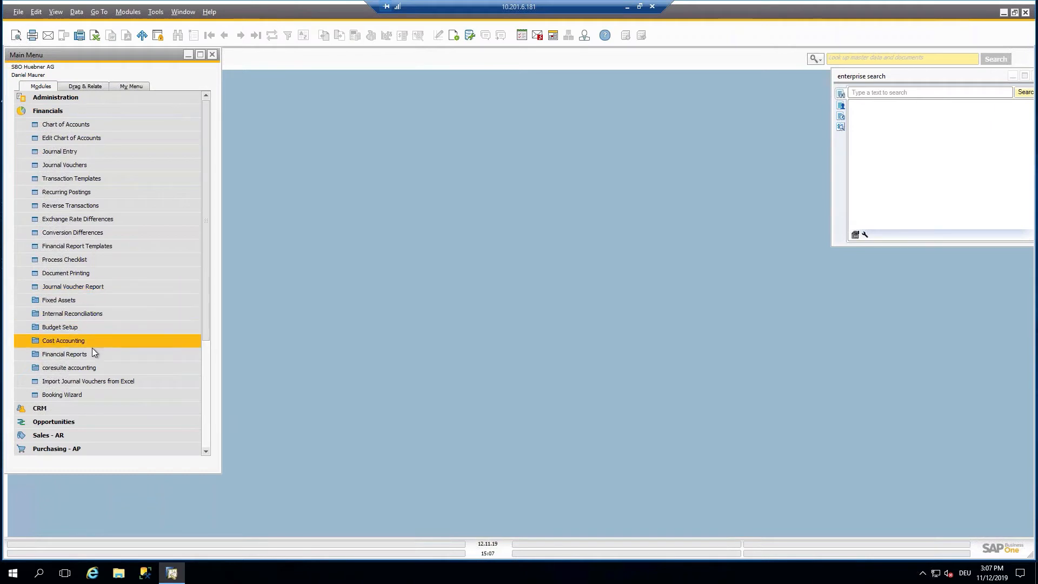
pyautogui.click(59, 397)
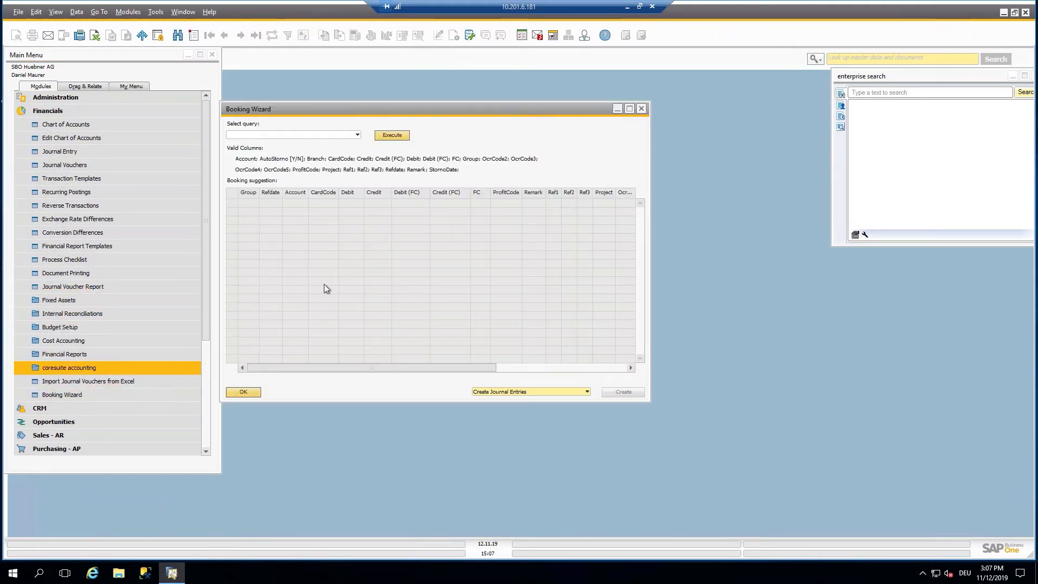
pyautogui.moveTo(474, 110); pyautogui.dragTo(564, 119)
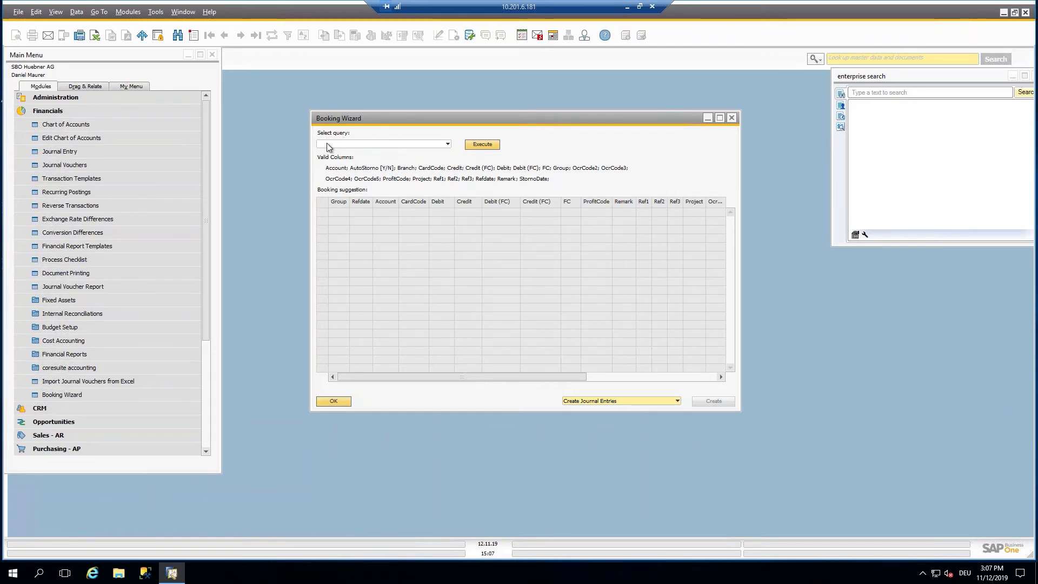
# Select the RevenueSplitting query in the Booking Wizard and execute it.
pyautogui.click(437, 144)
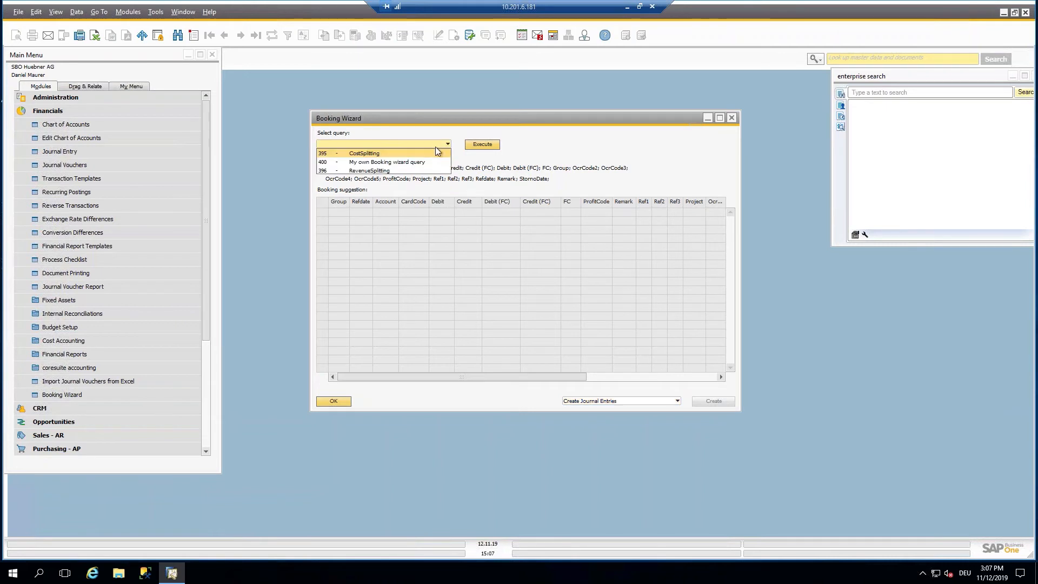
pyautogui.click(372, 171)
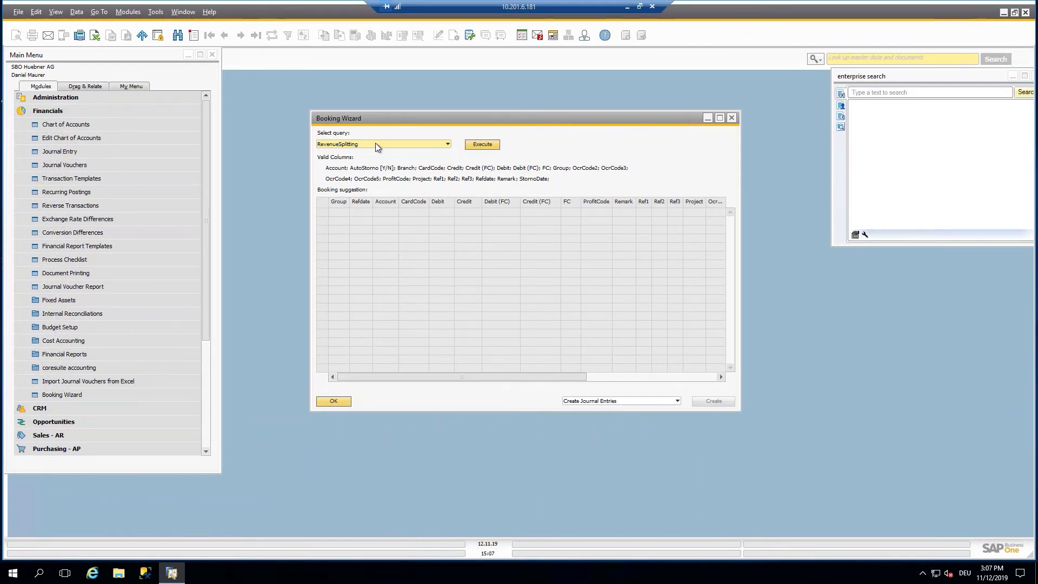
pyautogui.click(484, 144)
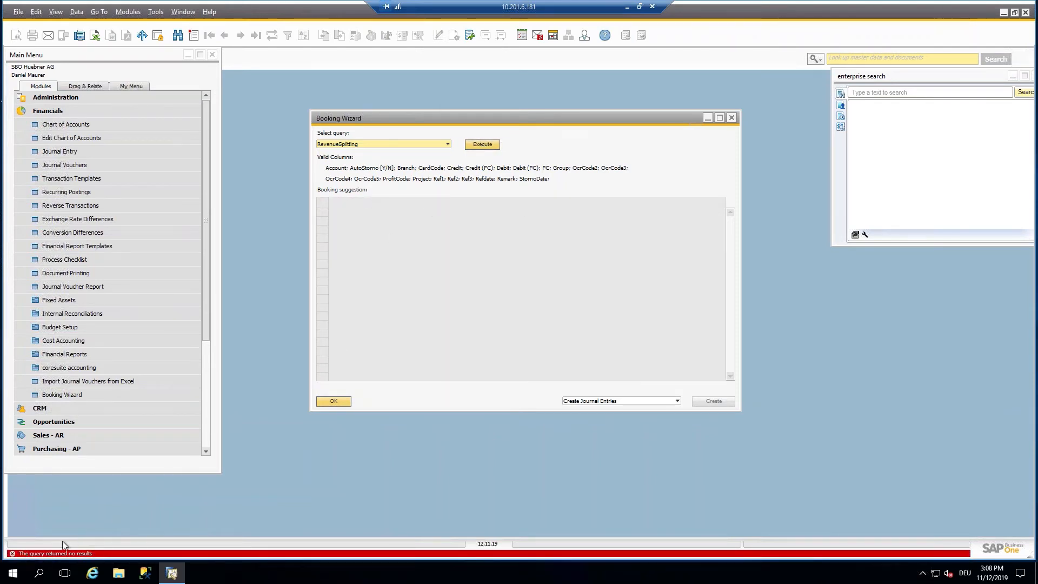
pyautogui.click(492, 147)
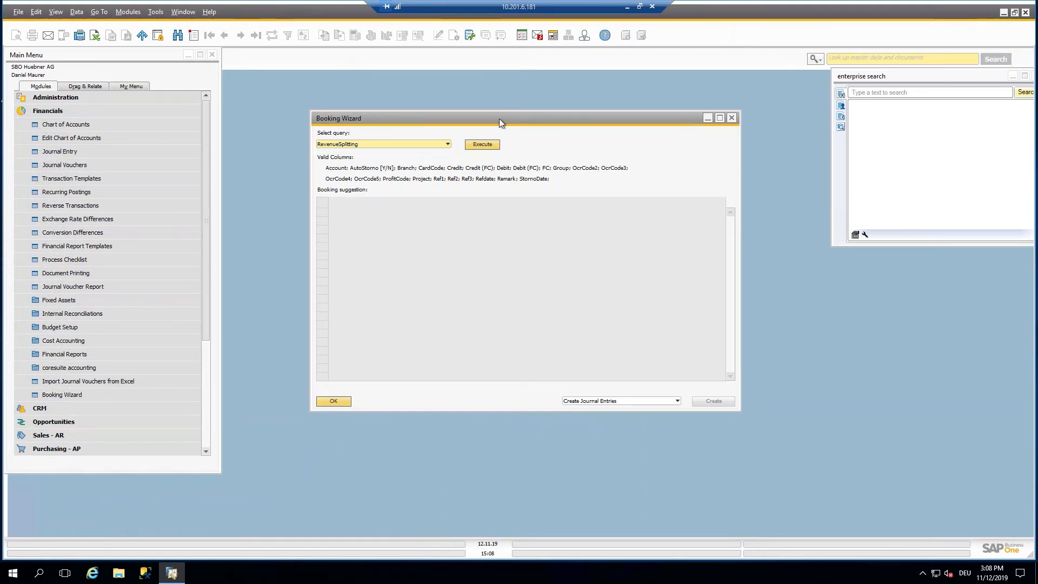
# Open a new AR invoice from the Sales - AR module and choose Tschannen Ingenieure AG as the customer.
pyautogui.click(127, 108)
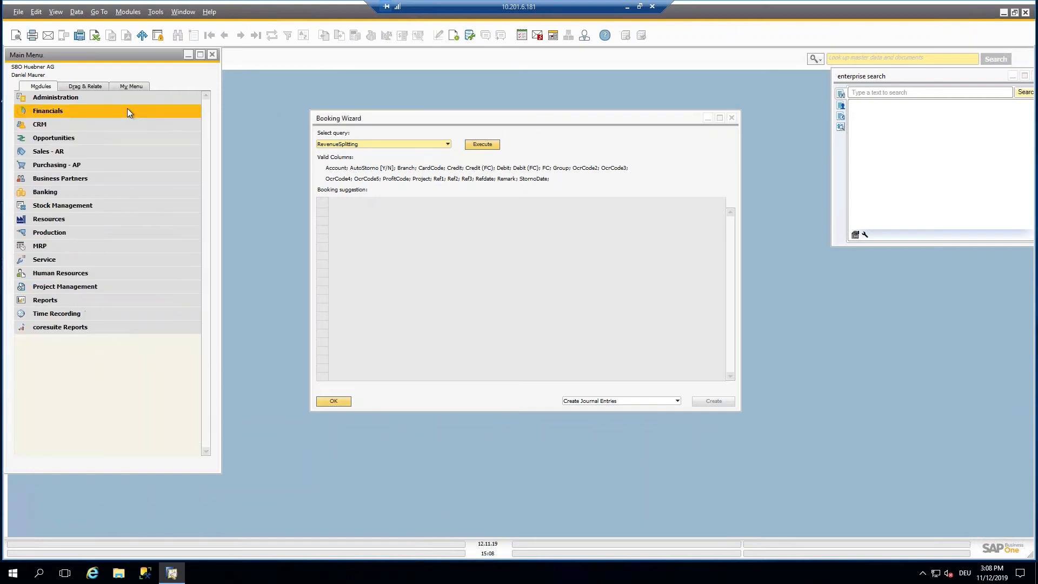
pyautogui.click(111, 151)
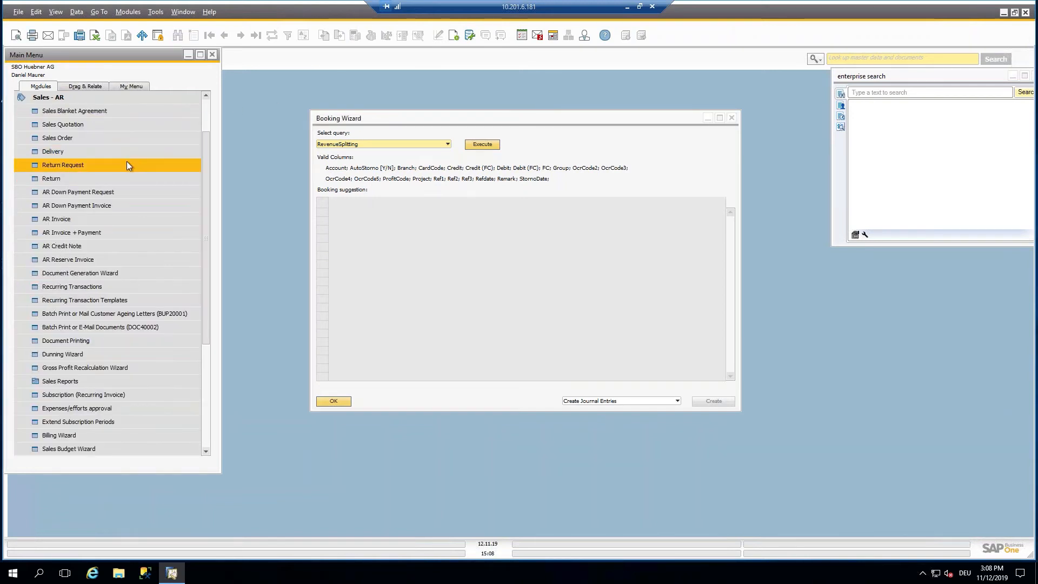
pyautogui.click(110, 219)
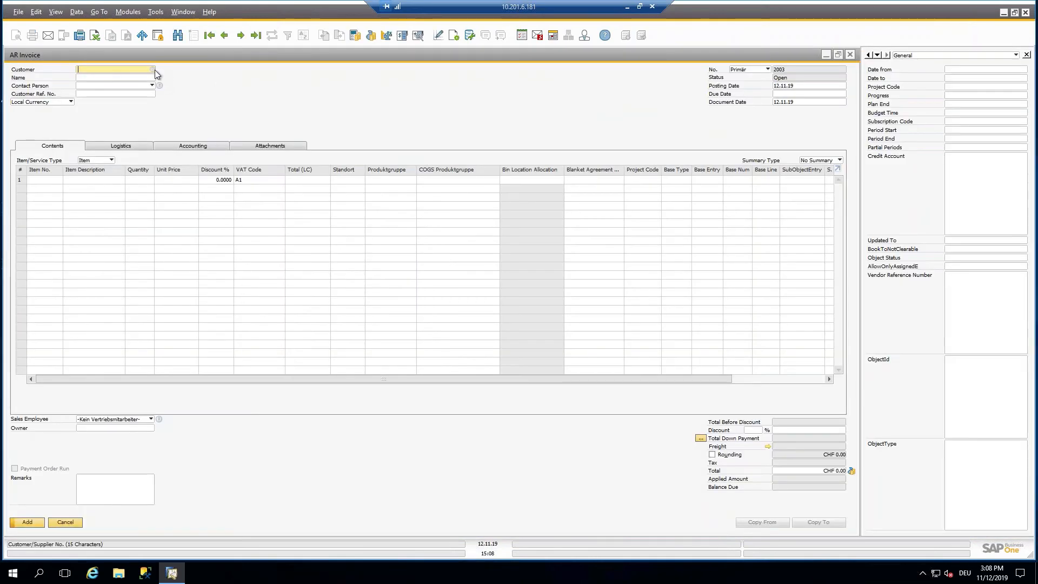
pyautogui.click(153, 70)
pyautogui.click(396, 220)
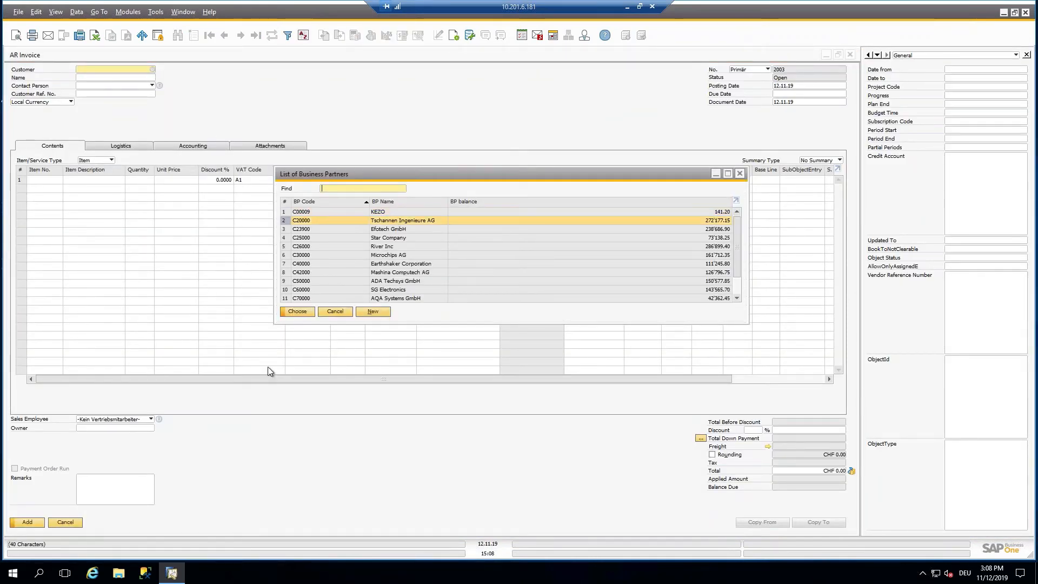
pyautogui.press('Return')
# Add item B0001 to the invoice's first row and change its description to "Car Insurance".
pyautogui.click(57, 182)
pyautogui.click(59, 180)
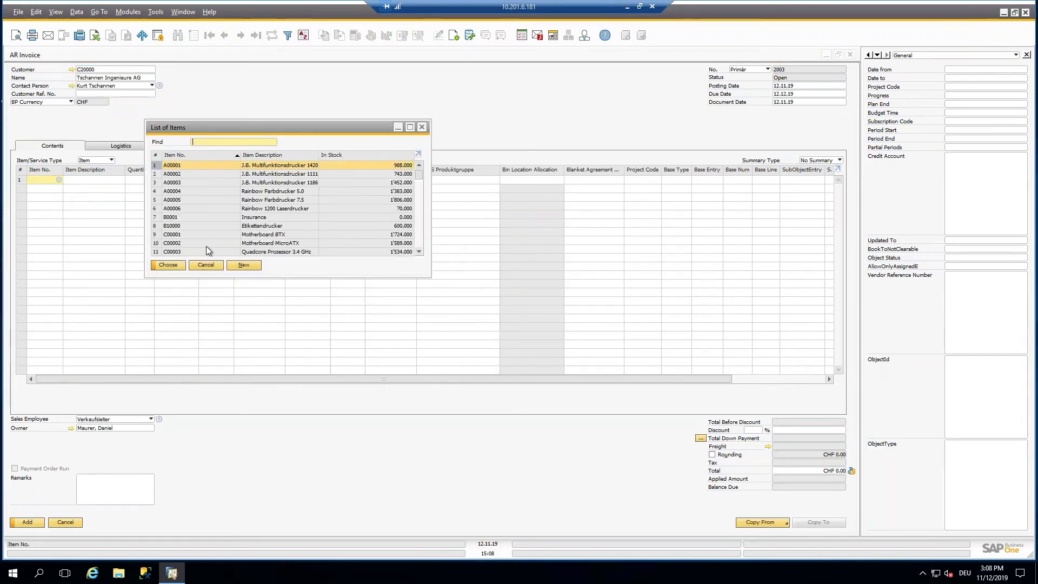
pyautogui.click(250, 218)
pyautogui.click(182, 265)
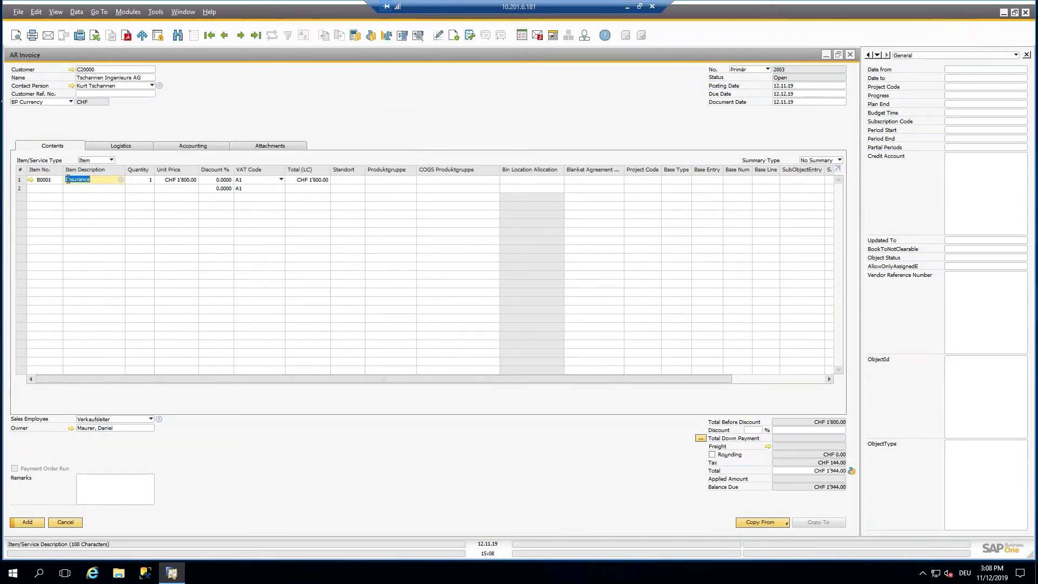
pyautogui.click(144, 183)
pyautogui.write('Car')
pyautogui.press('Tab')
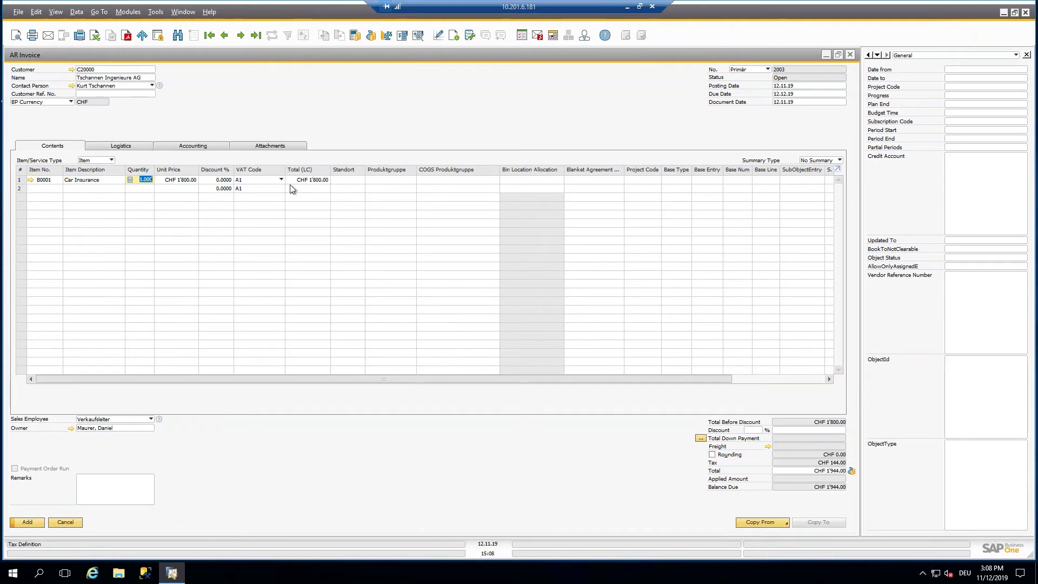
# Set the unit price of the Car Insurance row to CHF 1'200.00.
pyautogui.press('Tab')
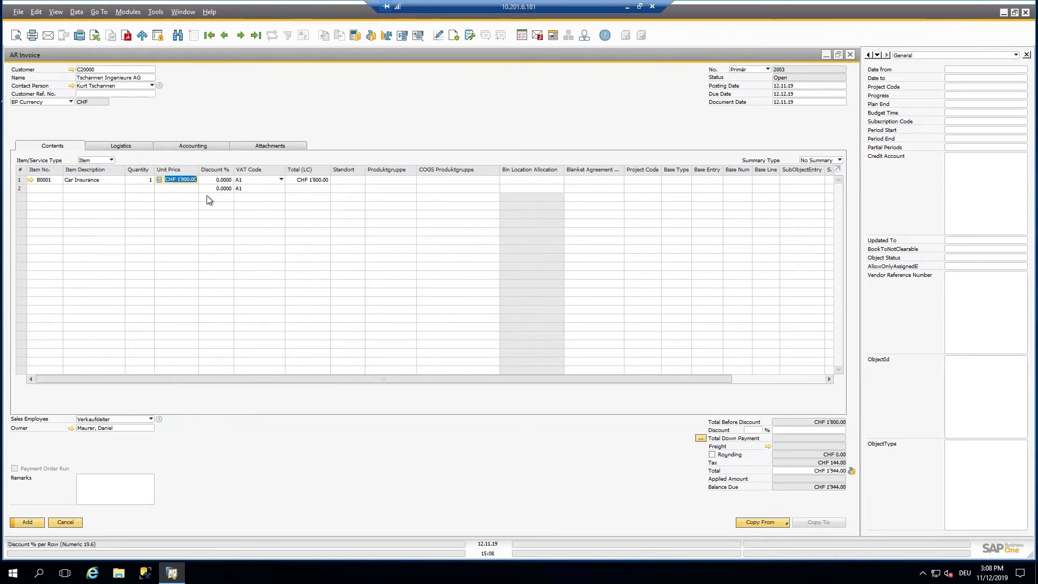
pyautogui.write('120')
pyautogui.press('BackSpace')
pyautogui.write('120')
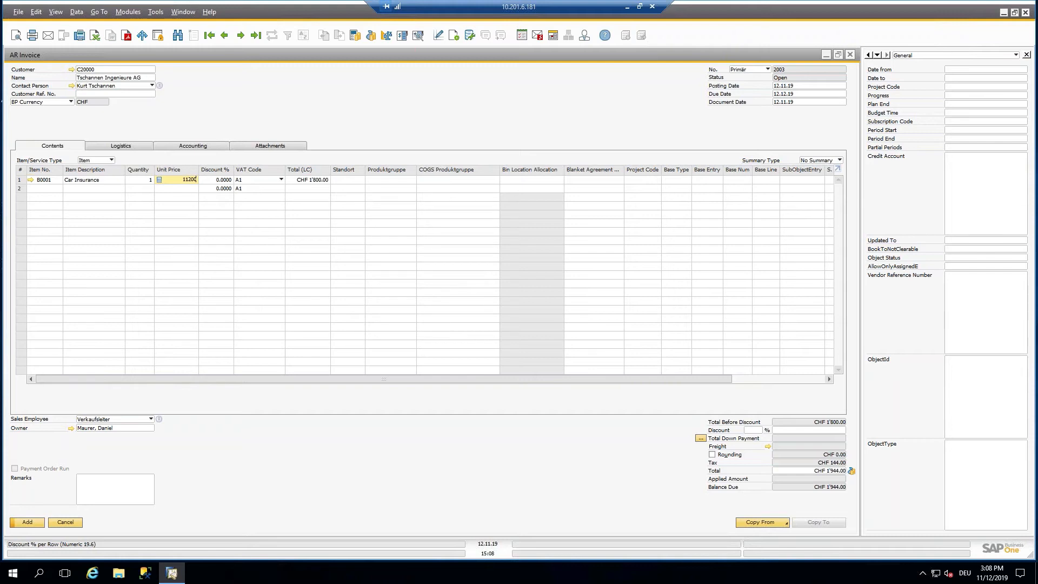
pyautogui.press('BackSpace')
pyautogui.press('BackSpace')
pyautogui.press('BackSpace')
pyautogui.press('BackSpace')
pyautogui.press('Tab')
pyautogui.press('Tab')
pyautogui.press('Tab')
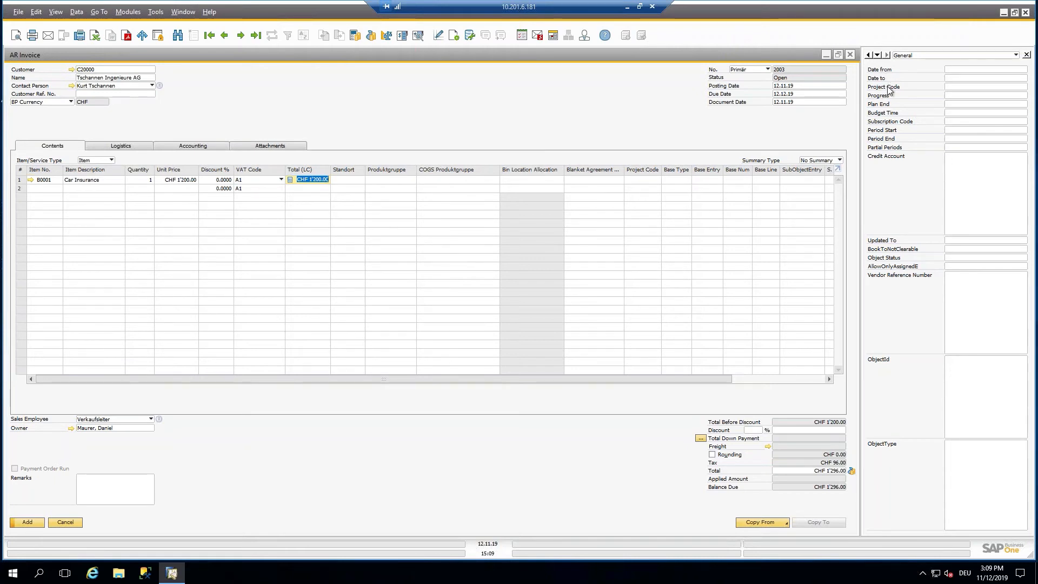
# Set the invoice's Date from to 01.01.19 and its Date to to 01.12.19.
pyautogui.click(960, 70)
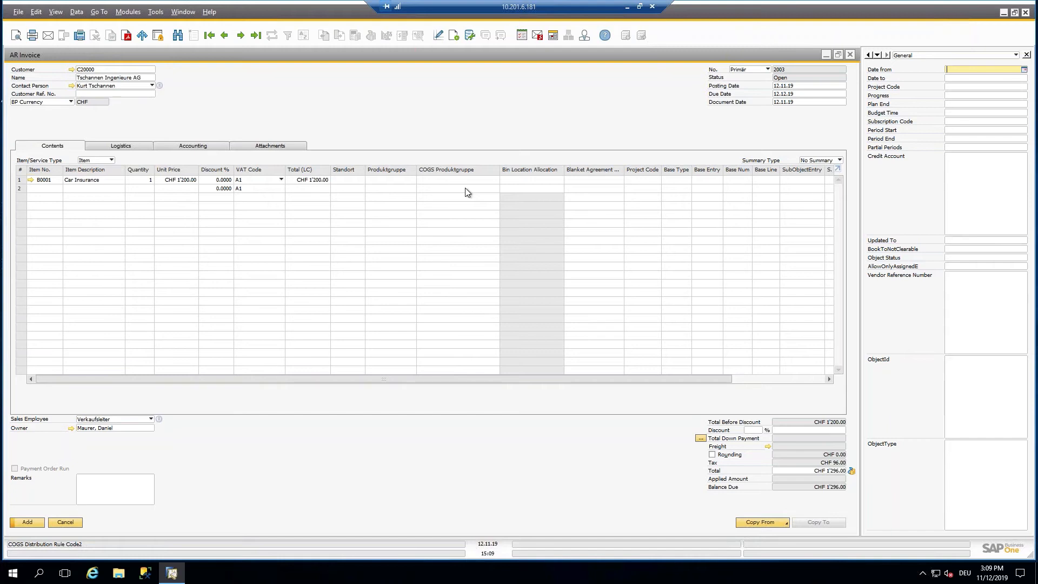
pyautogui.write('01.01.19')
pyautogui.press('Tab')
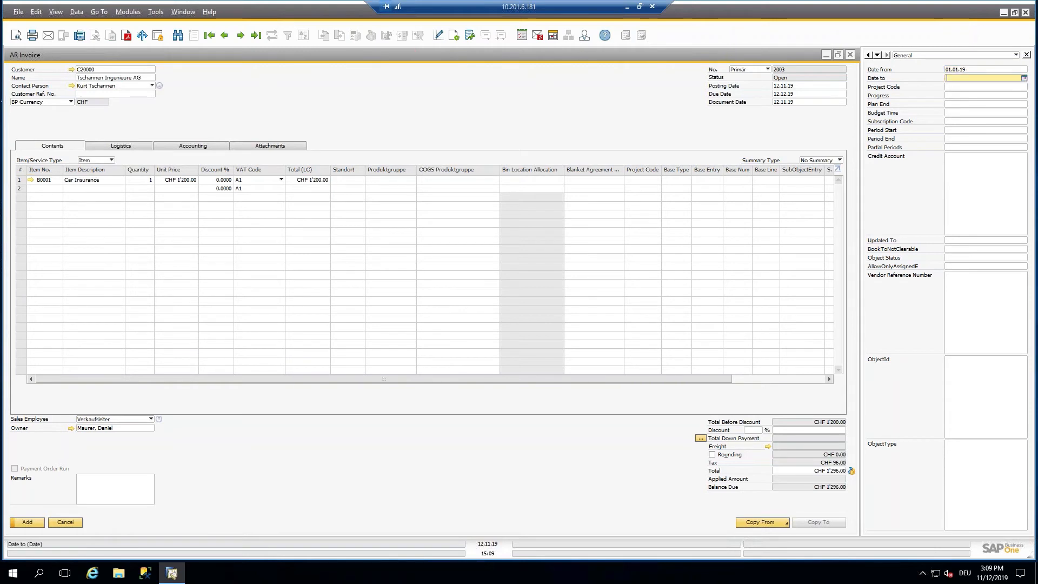
pyautogui.write('01.12.19')
pyautogui.press('Tab')
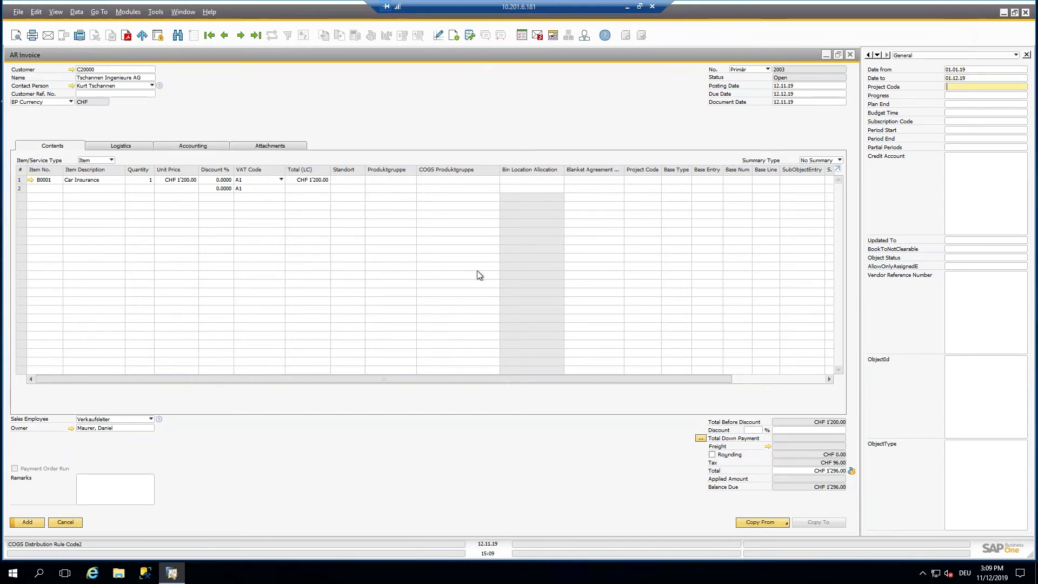
# Add the AR invoice, confirm that it cannot be changed once added, and close the invoice window.
pyautogui.click(30, 522)
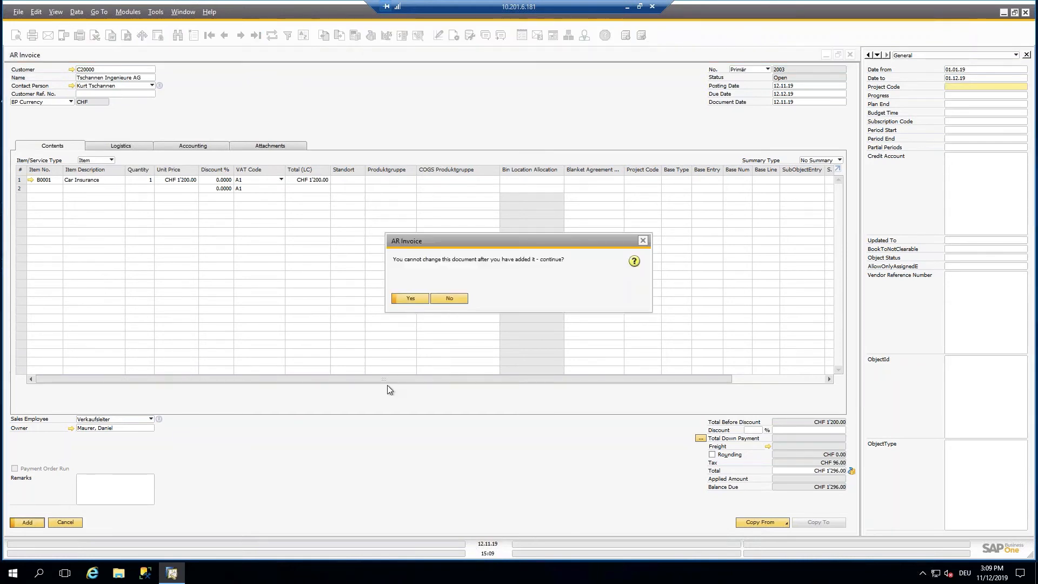
pyautogui.click(406, 299)
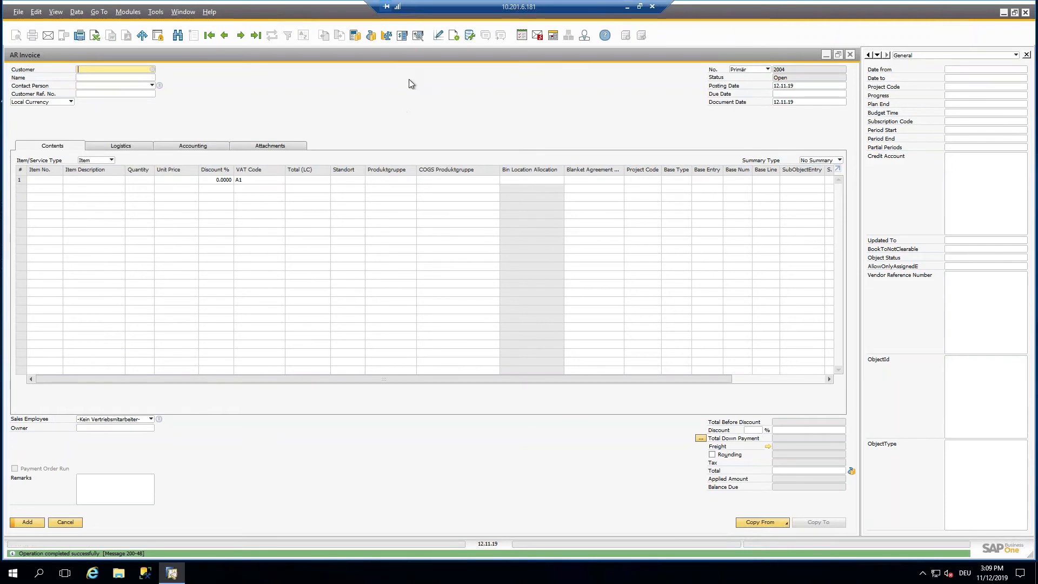
pyautogui.click(851, 56)
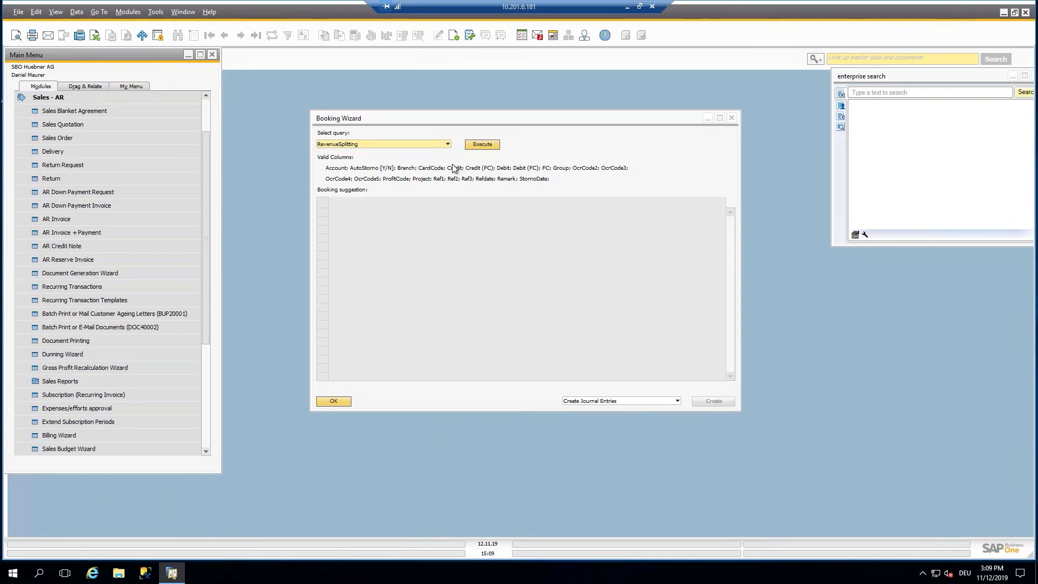
# Execute the RevenueSplitting query for the new invoice and review the suggested monthly bookings.
pyautogui.click(478, 146)
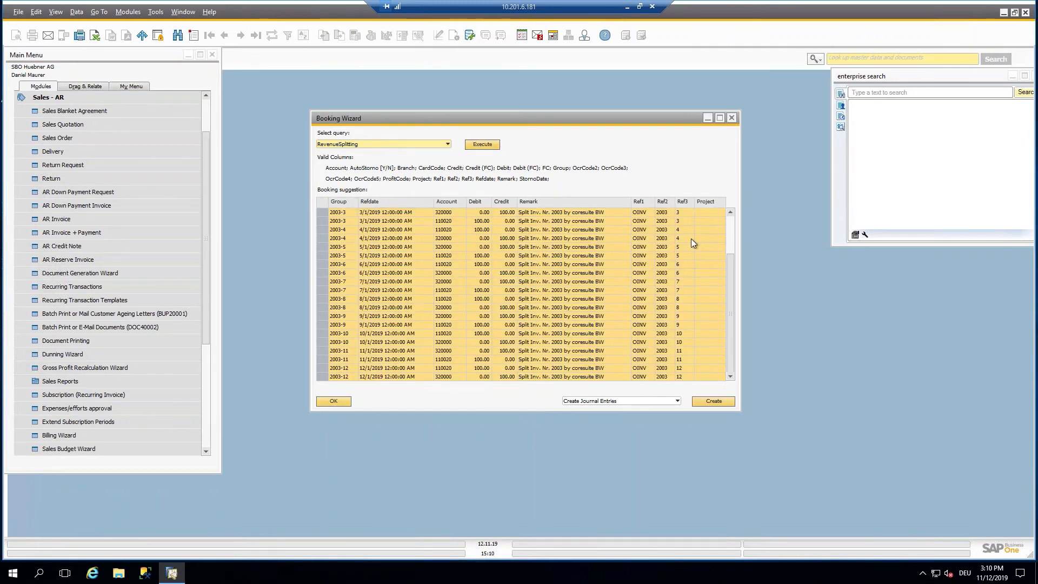
pyautogui.moveTo(729, 267); pyautogui.dragTo(729, 213)
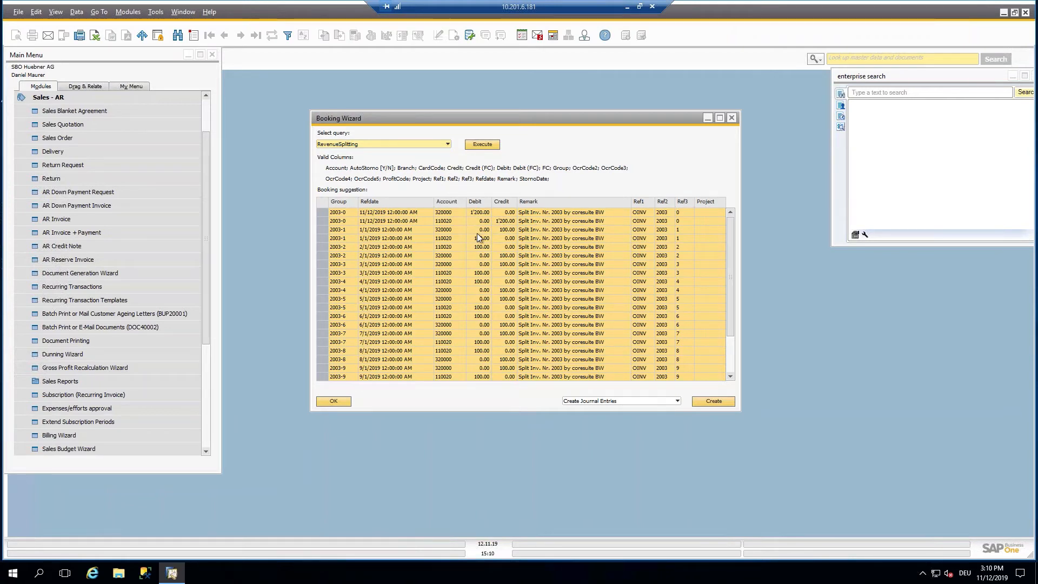
pyautogui.moveTo(727, 222); pyautogui.dragTo(728, 253)
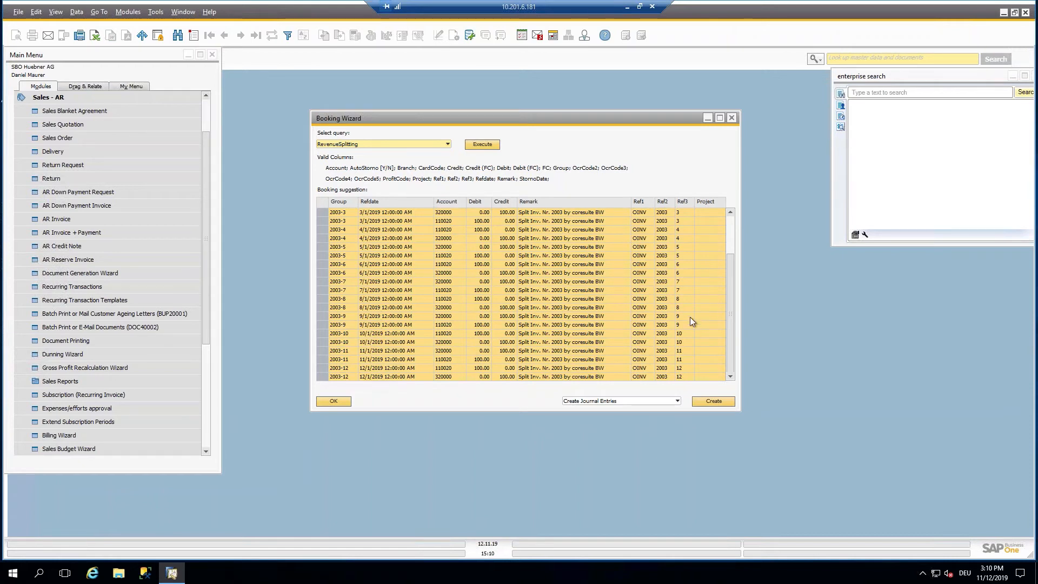
pyautogui.moveTo(731, 307); pyautogui.dragTo(731, 254)
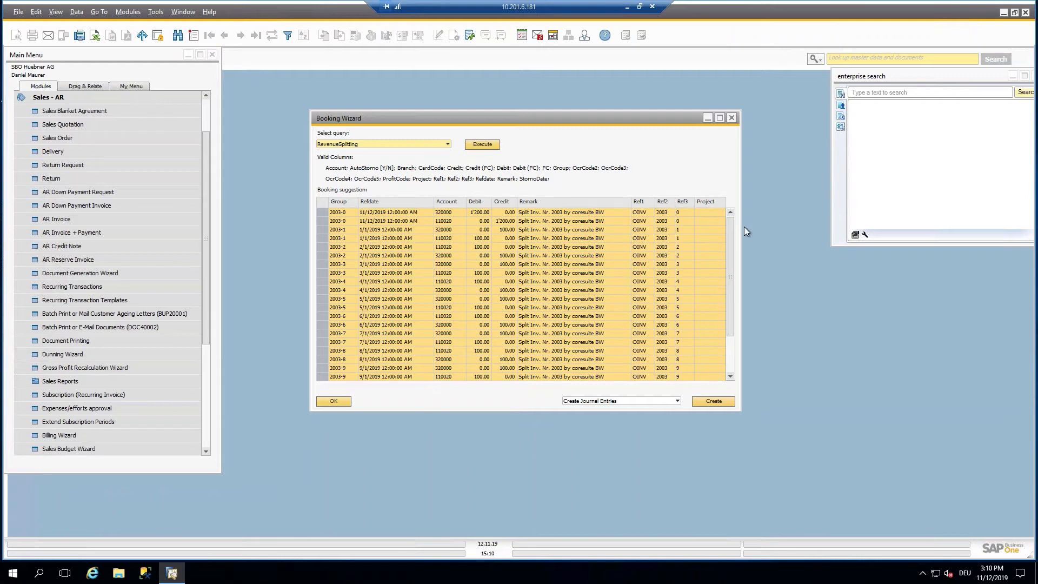
pyautogui.moveTo(731, 246); pyautogui.dragTo(715, 284)
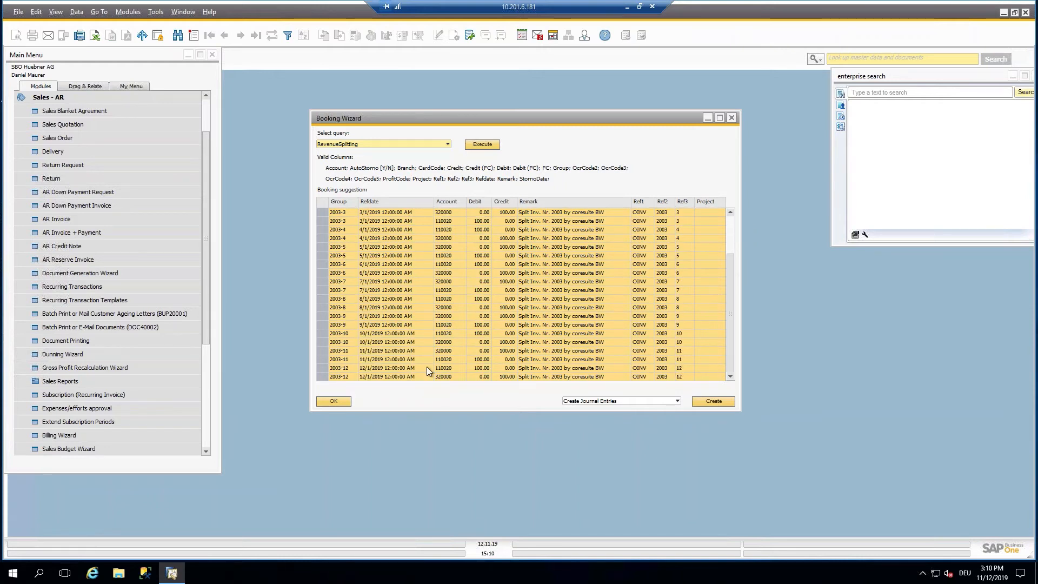
# Choose Create Journal Entries as the posting type and create the entries from the booking suggestions.
pyautogui.click(660, 402)
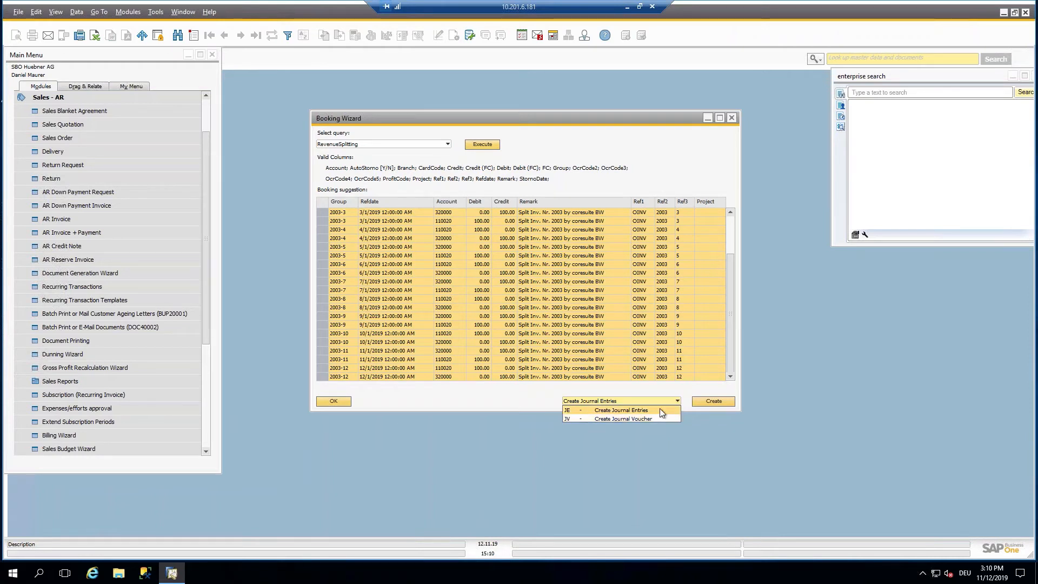
pyautogui.click(661, 411)
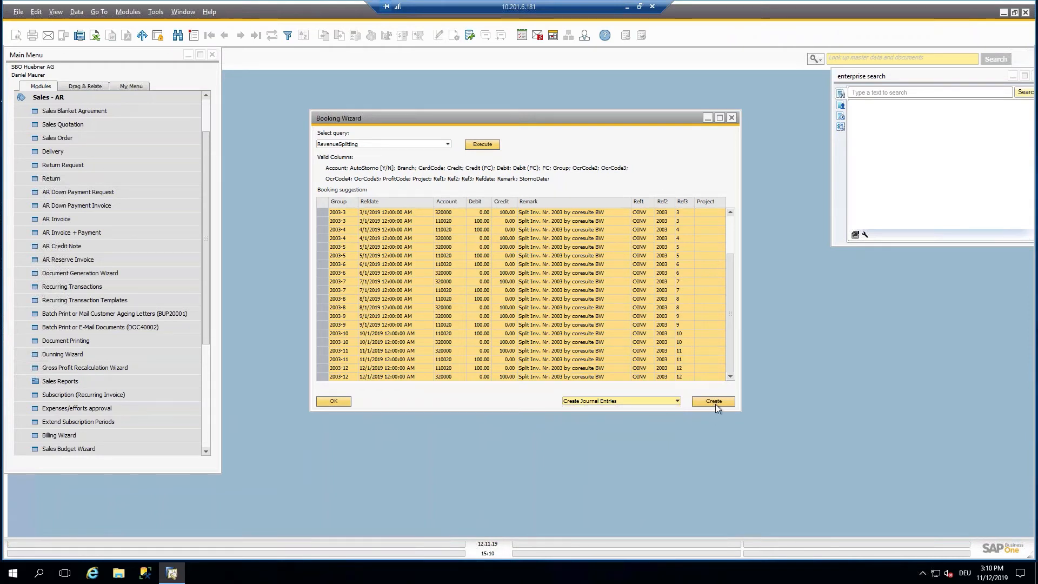
pyautogui.click(715, 404)
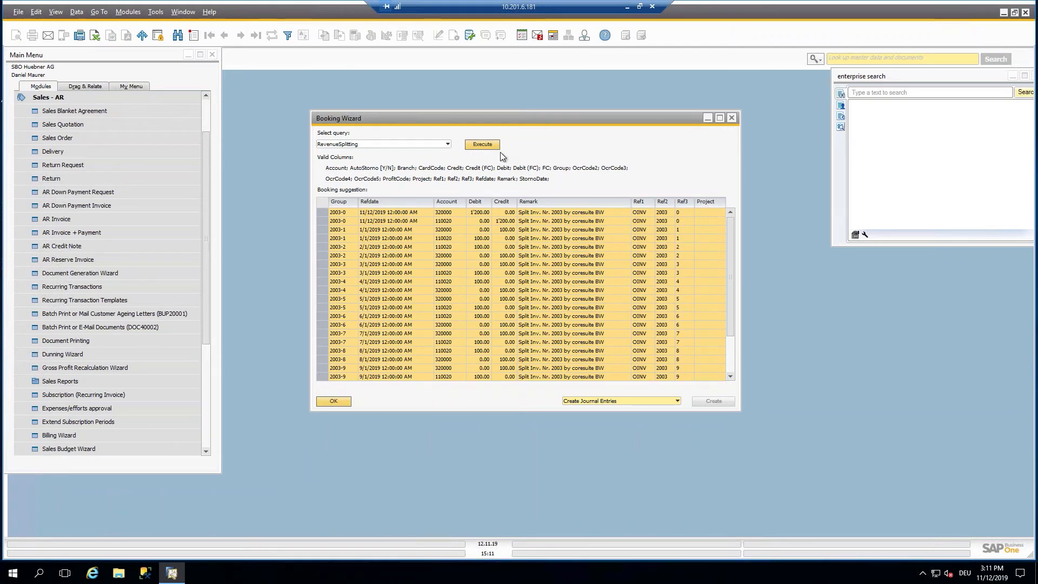
# Review the posted booking rows and execute the RevenueSplitting query again to check for remaining suggestions.
pyautogui.moveTo(732, 228); pyautogui.dragTo(730, 342)
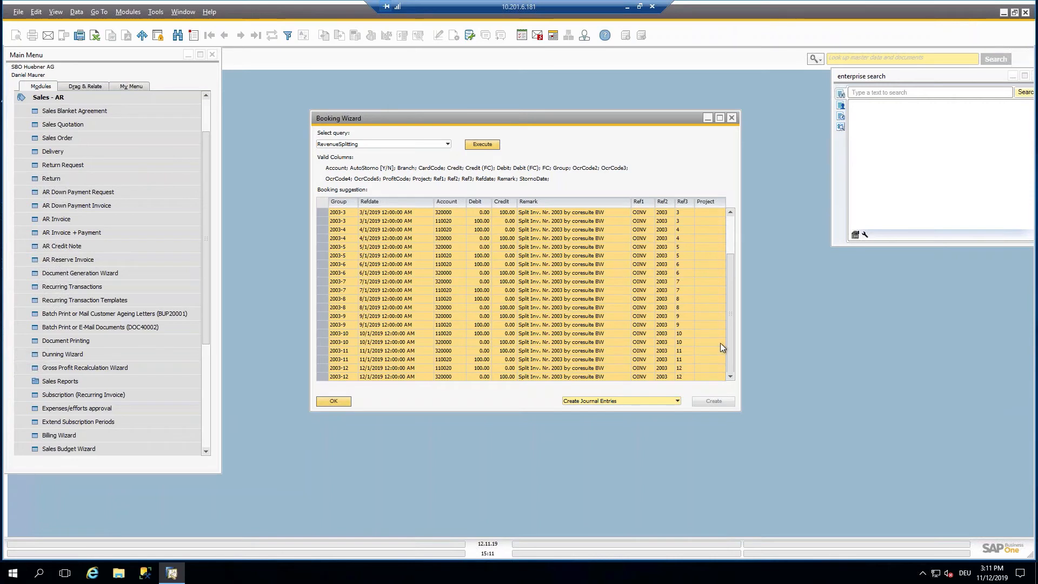
pyautogui.moveTo(729, 352); pyautogui.dragTo(728, 254)
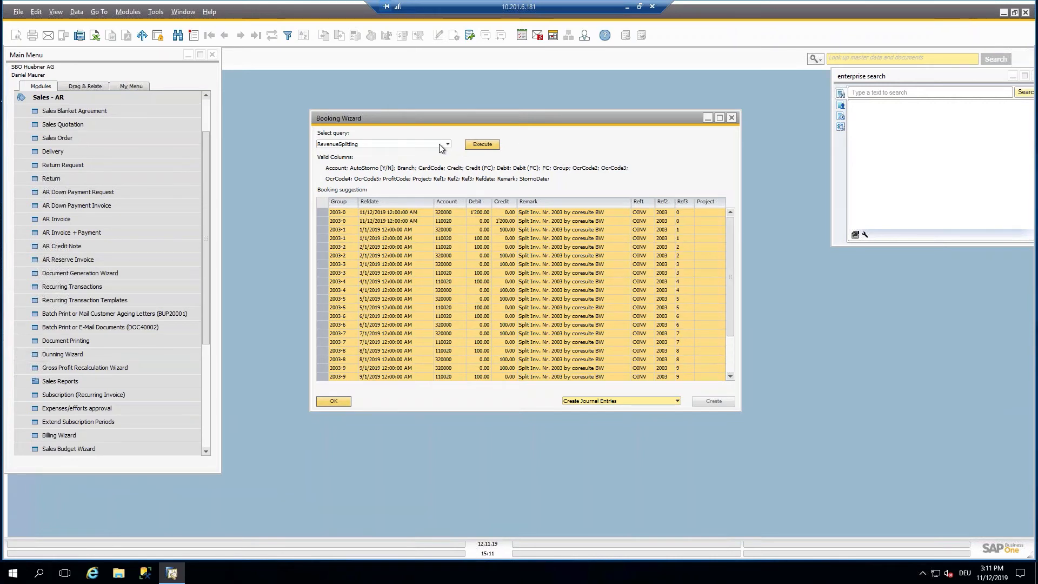
pyautogui.click(477, 146)
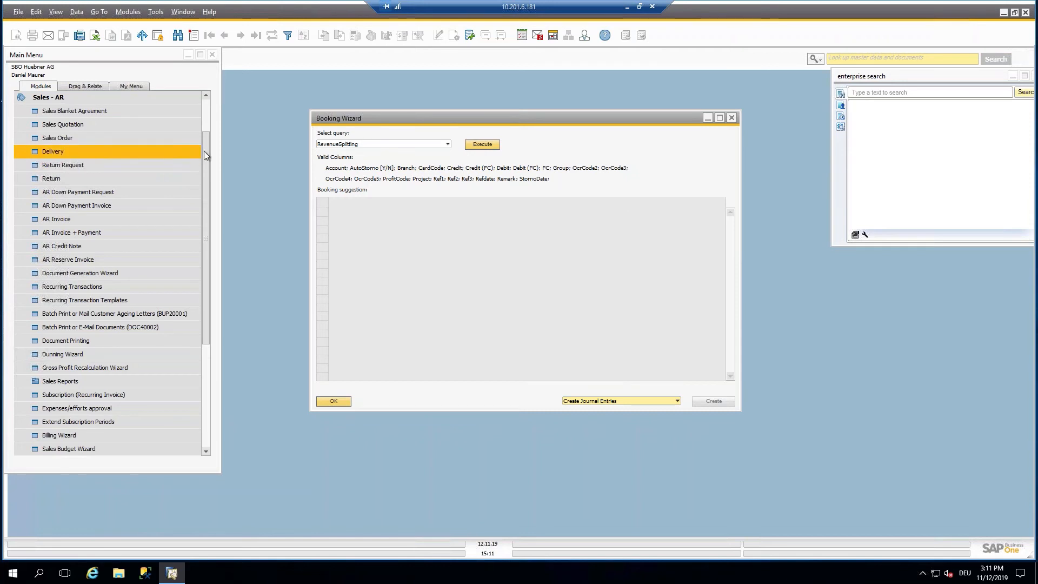
# Open the Journal Entry window from Financials and display the last posted entry.
pyautogui.click(205, 119)
pyautogui.scroll(1, 206, 124)
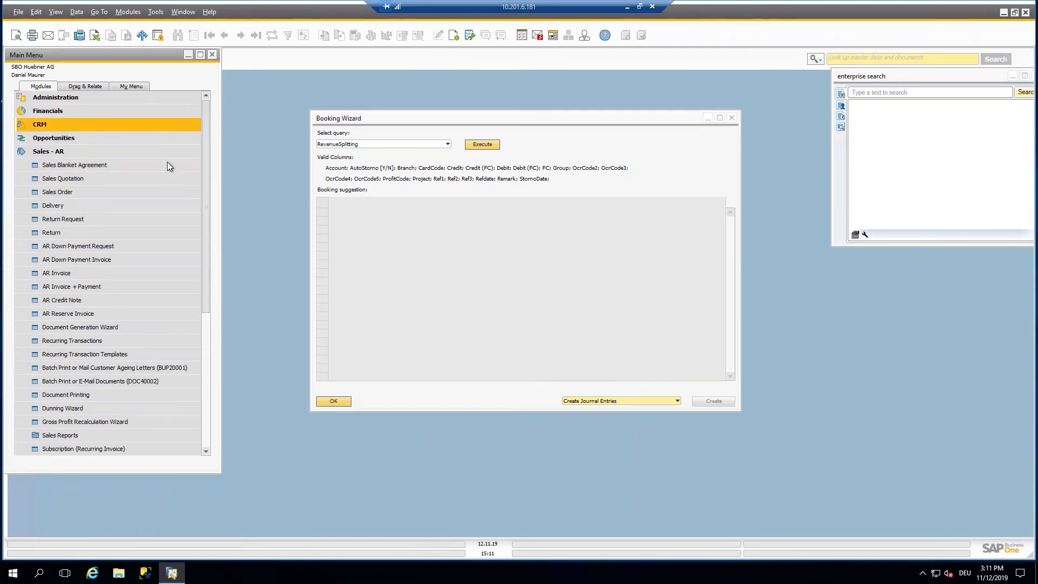
pyautogui.click(101, 115)
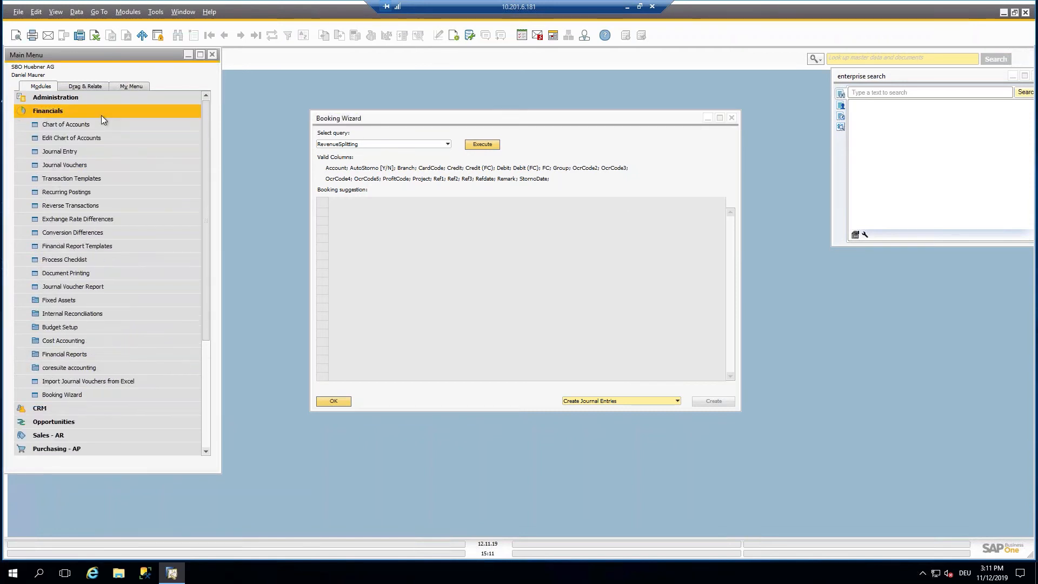
pyautogui.click(128, 153)
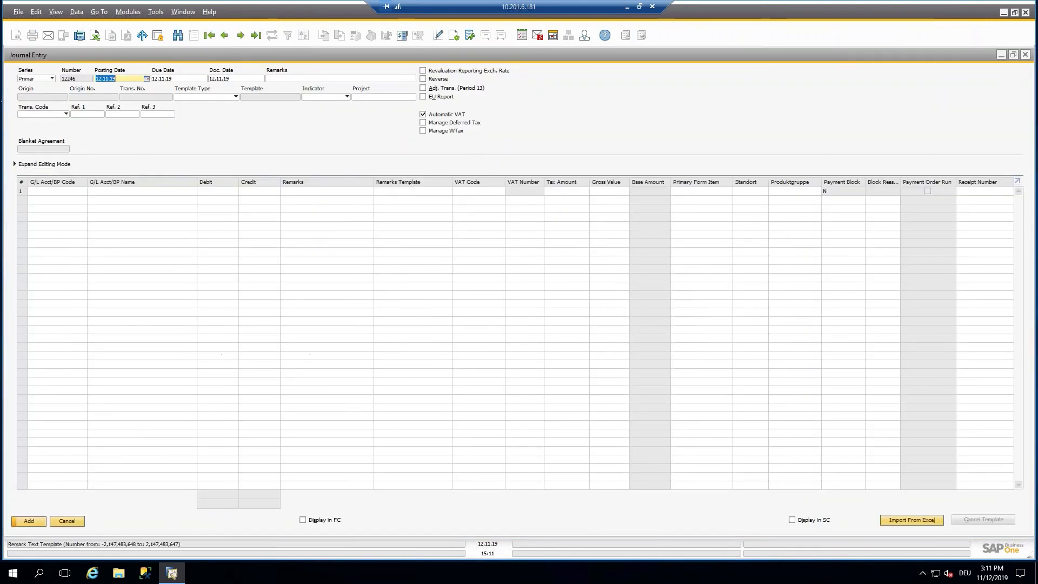
pyautogui.click(257, 38)
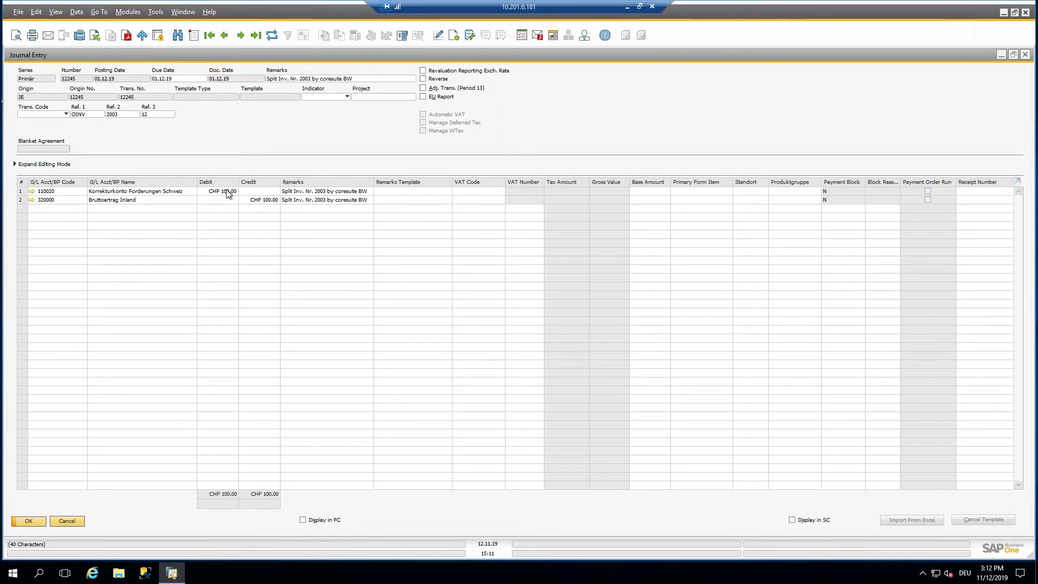
# Review the split journal entries for invoice 2003 backwards from December to the initial CHF 1'200.00 entry, and close the Journal Entry window.
pyautogui.click(224, 35)
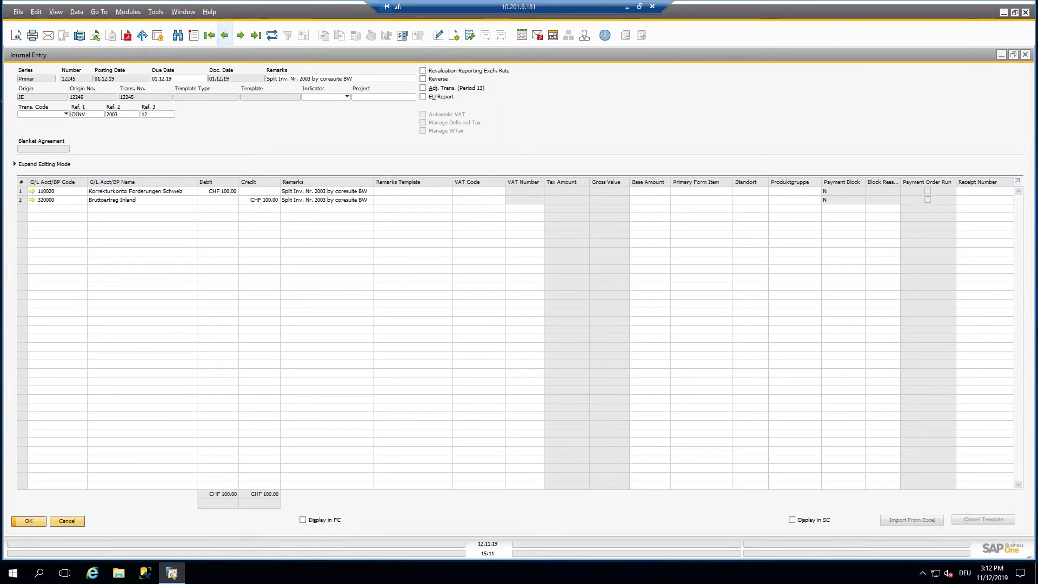
pyautogui.click(225, 36)
pyautogui.click(225, 36)
pyautogui.click(224, 35)
pyautogui.click(224, 35)
pyautogui.click(224, 36)
pyautogui.click(224, 35)
pyautogui.click(224, 36)
pyautogui.click(225, 36)
pyautogui.click(224, 35)
pyautogui.click(225, 36)
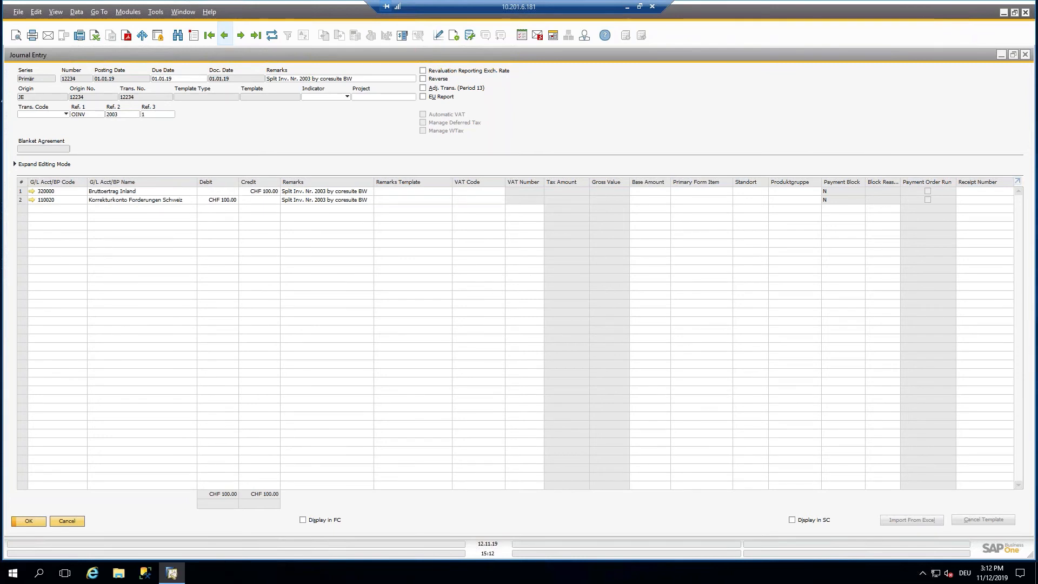
pyautogui.click(220, 40)
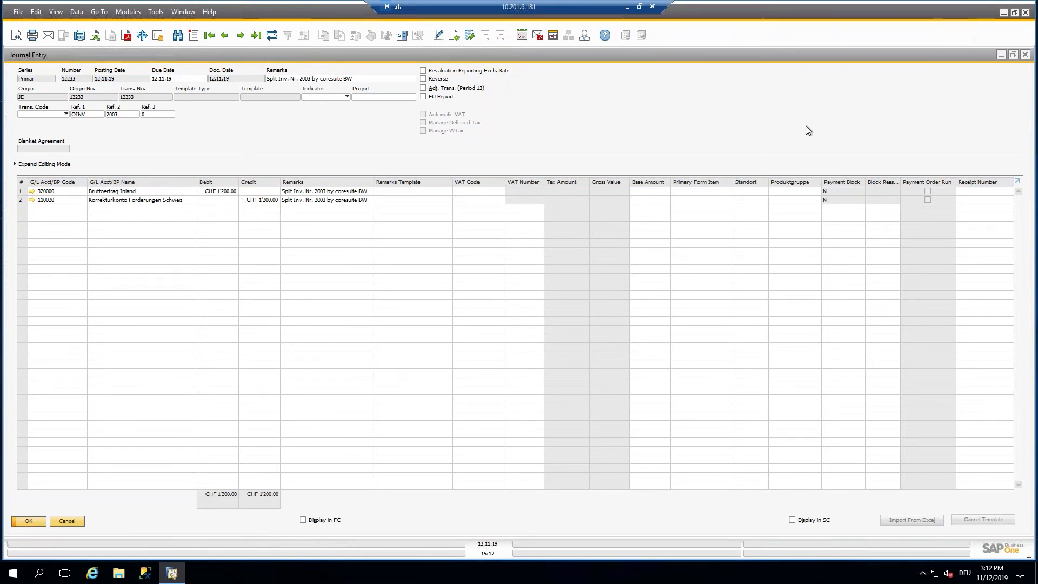
pyautogui.doubleClick(867, 54)
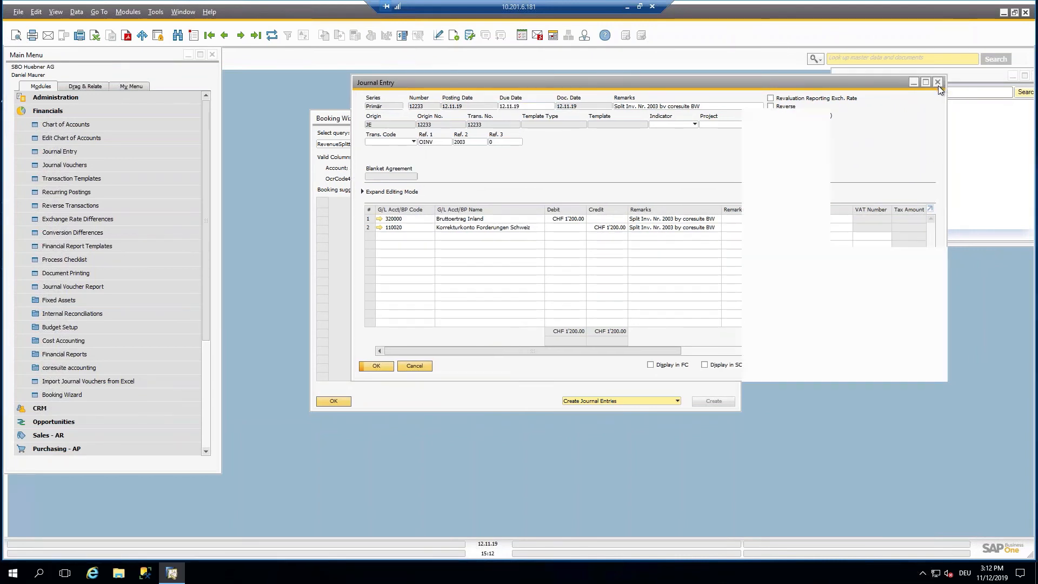
pyautogui.click(938, 85)
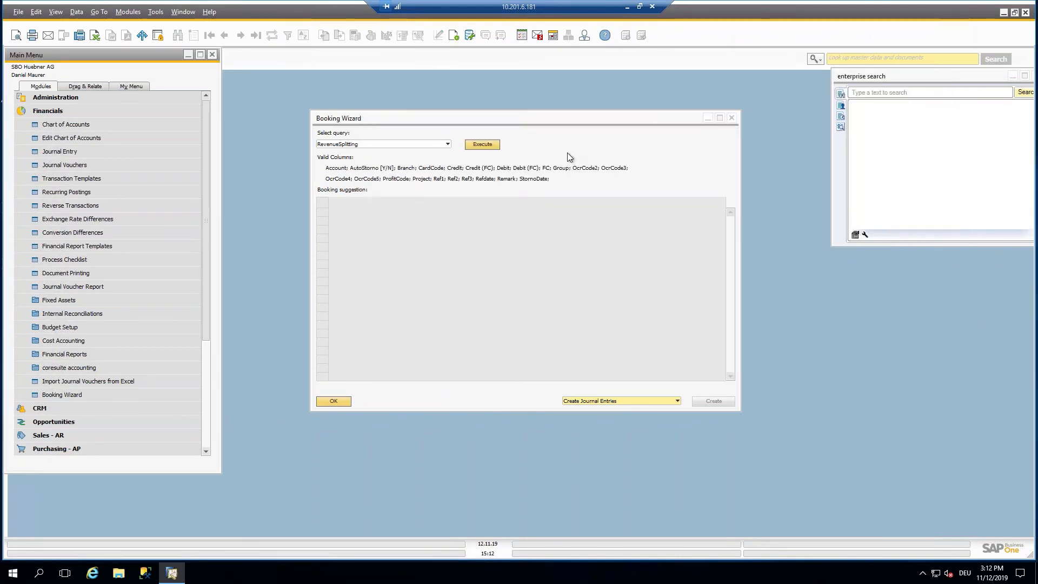
# Execute the CostSplitting query and create a journal voucher from its booking suggestions.
pyautogui.click(447, 143)
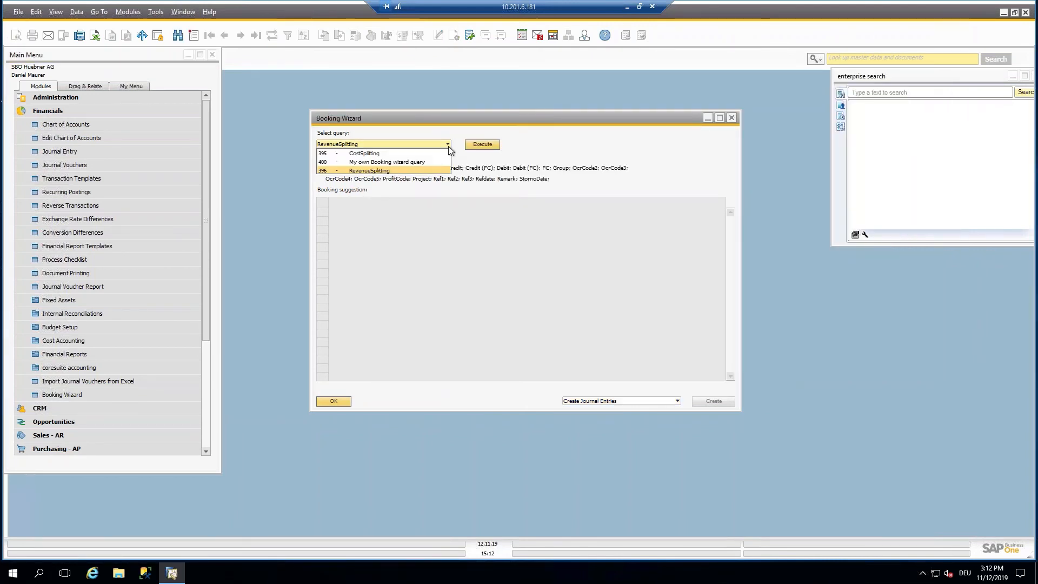
pyautogui.click(420, 152)
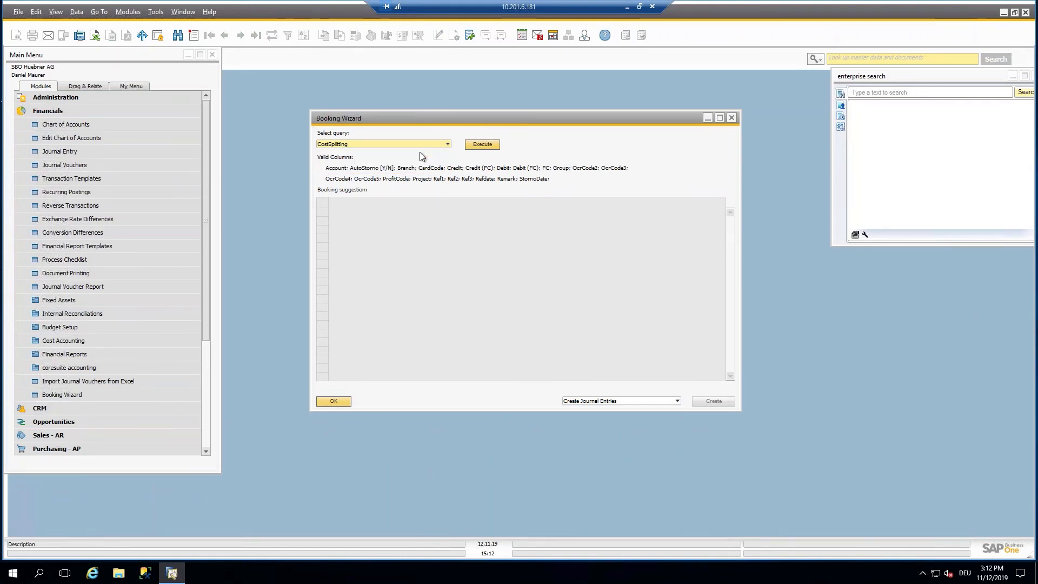
pyautogui.click(490, 146)
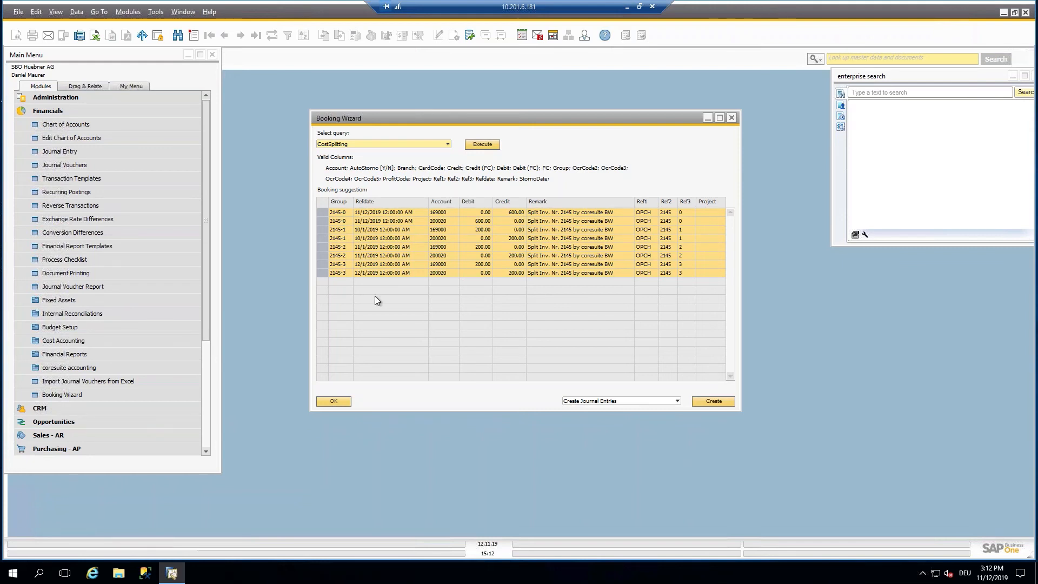
pyautogui.click(659, 401)
pyautogui.click(657, 417)
pyautogui.click(716, 400)
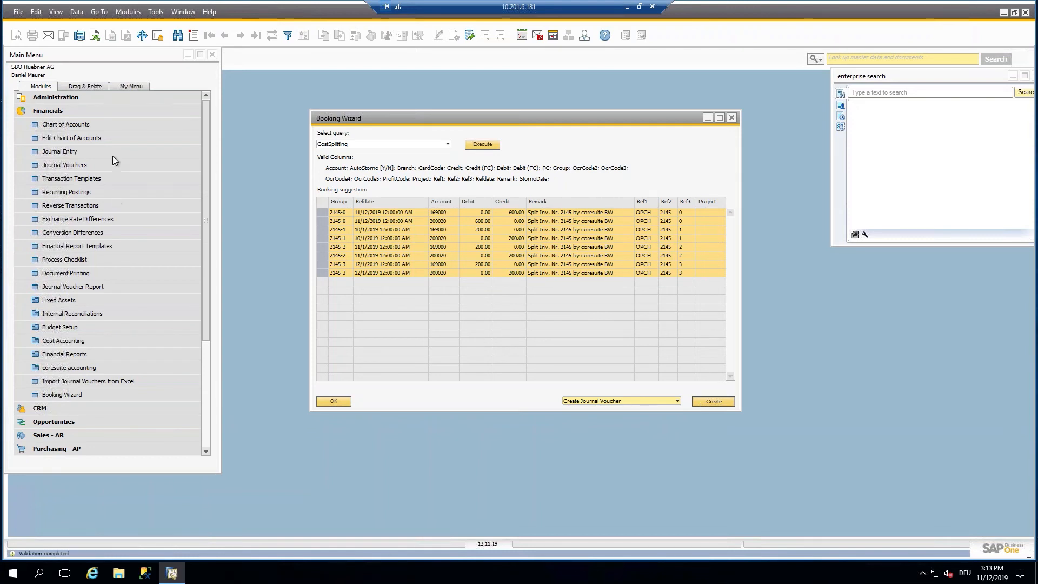
# Post journal voucher 4 to the permanent file and execute the CostSplitting query again to check for remaining suggestions.
pyautogui.click(61, 165)
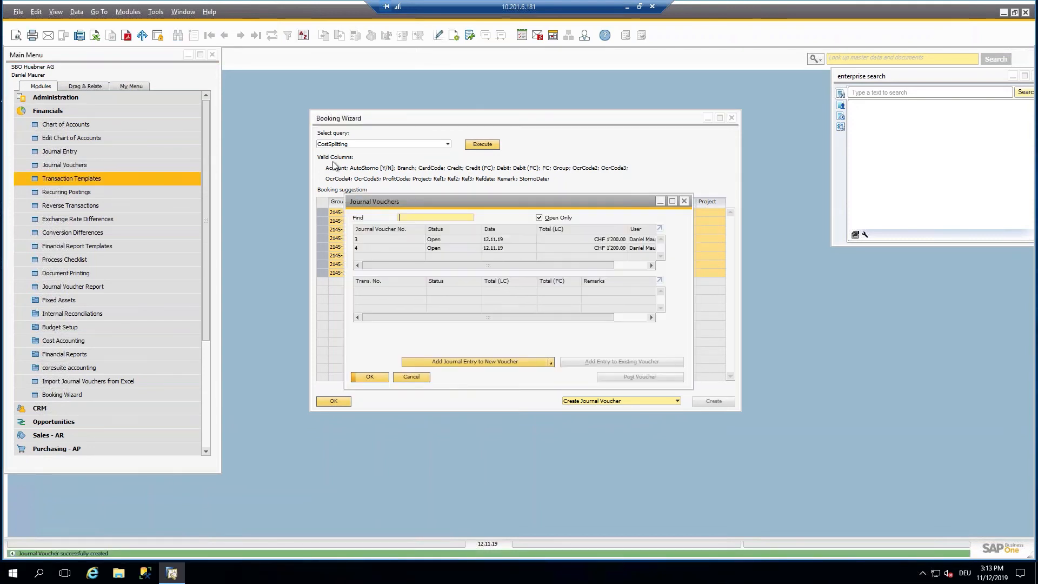
pyautogui.click(671, 202)
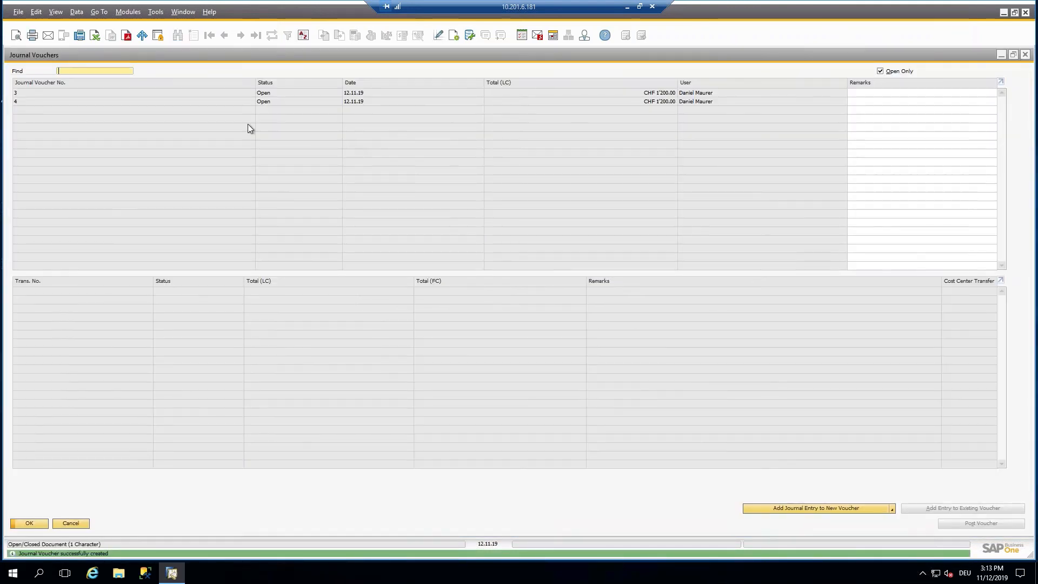
pyautogui.click(139, 102)
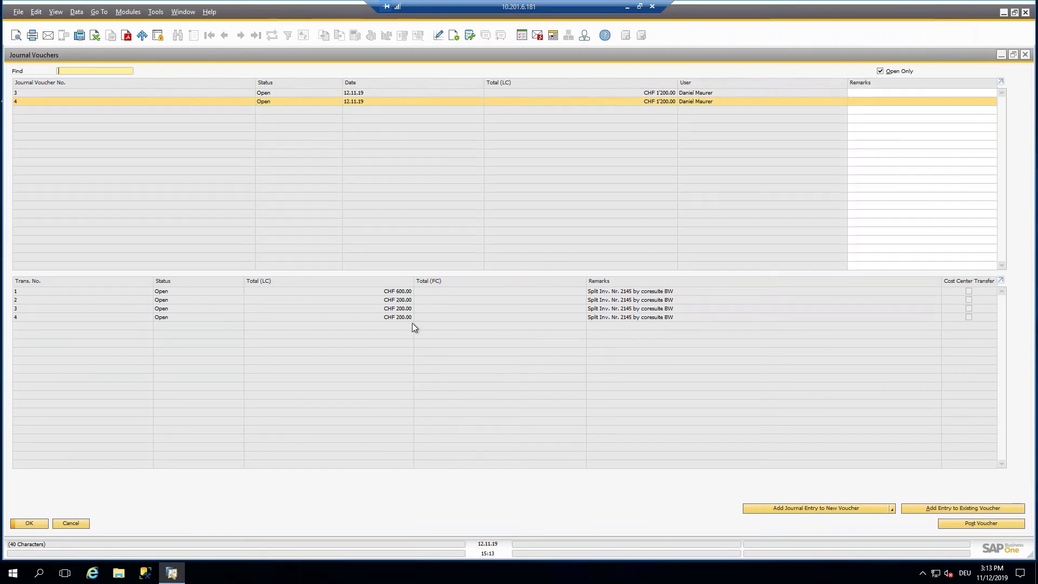
pyautogui.click(998, 523)
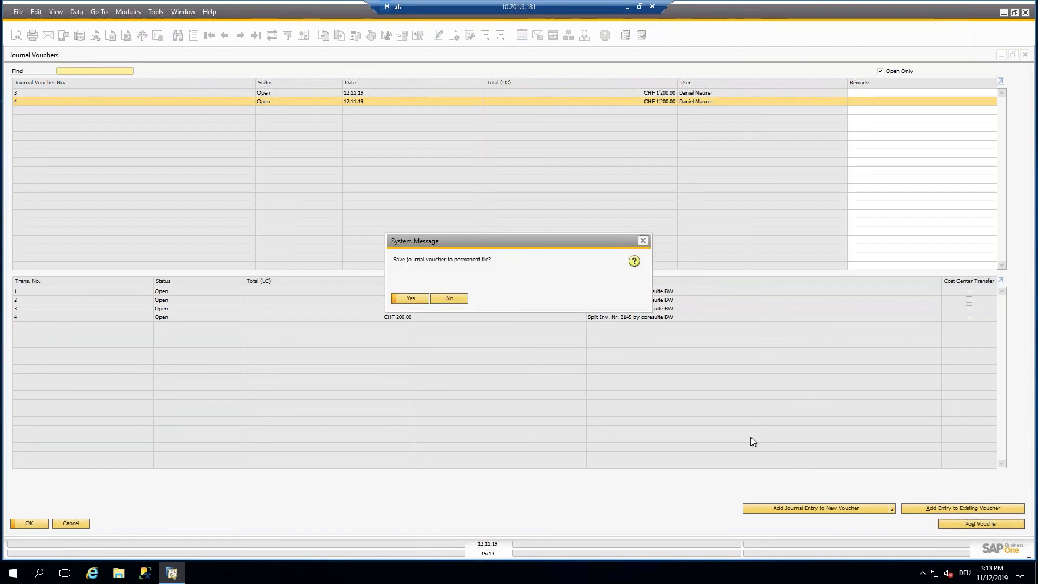
pyautogui.click(408, 298)
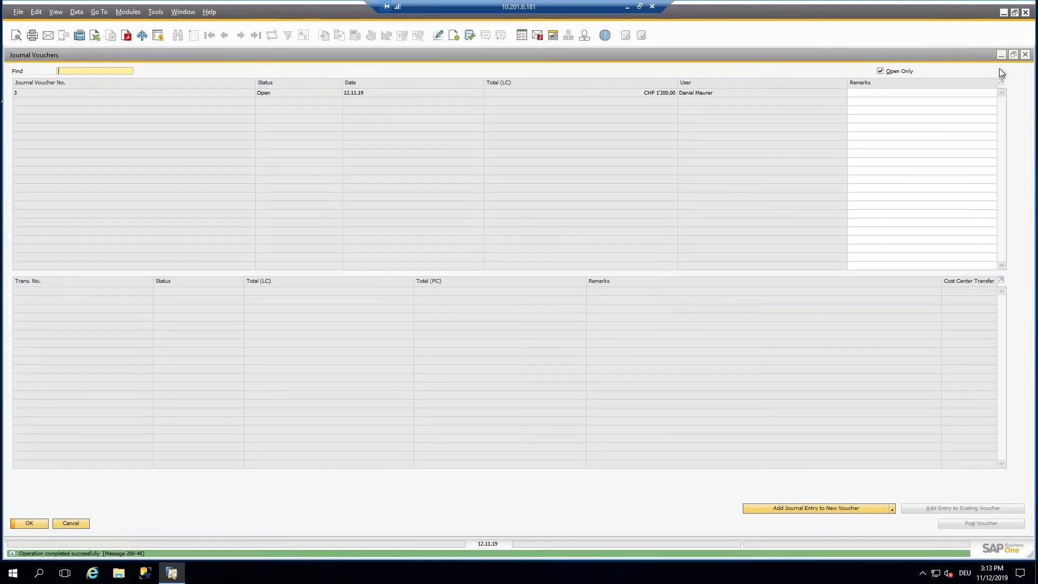
pyautogui.doubleClick(934, 60)
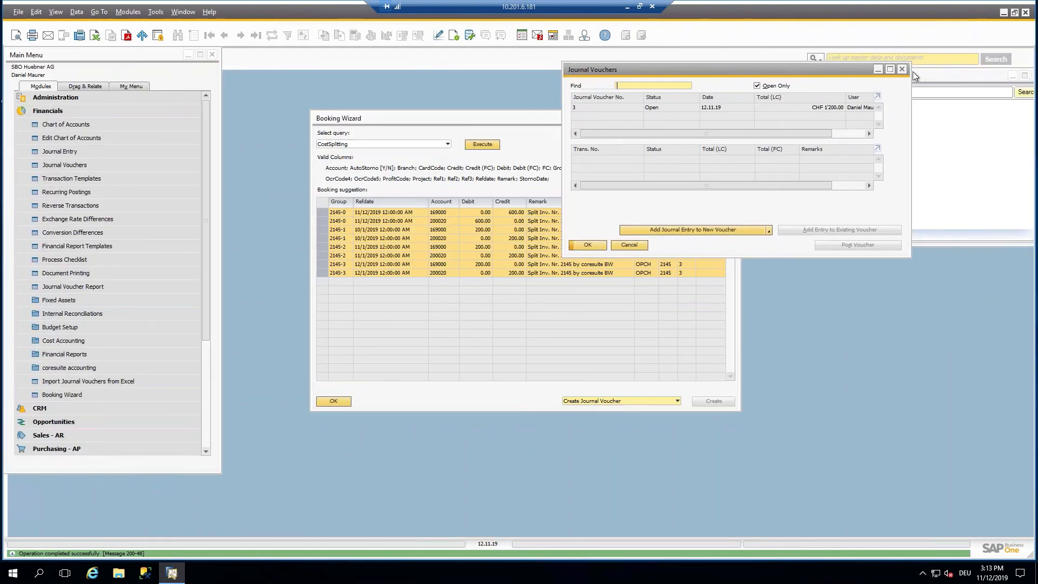
pyautogui.click(902, 69)
pyautogui.click(483, 144)
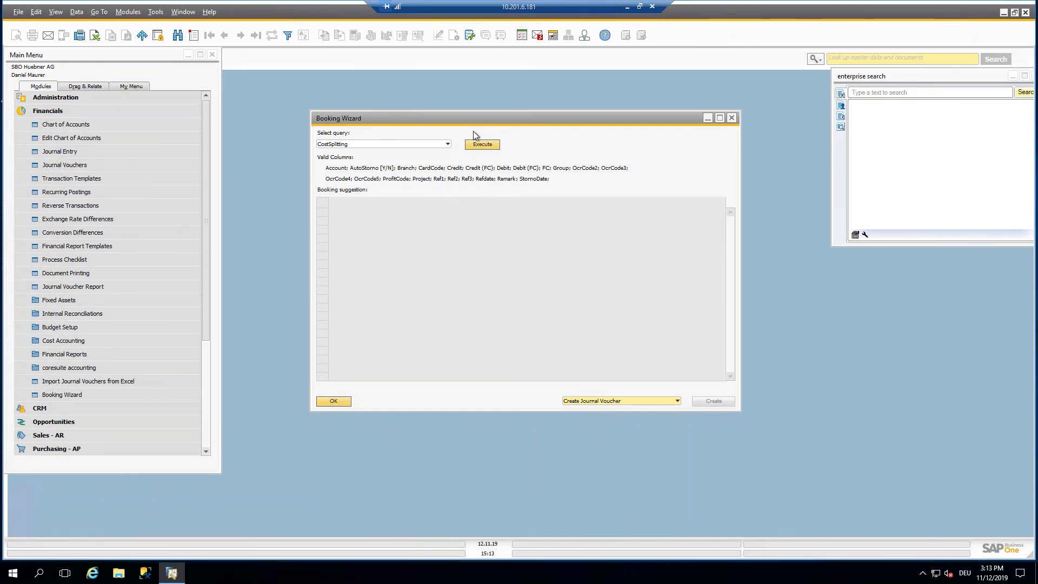
# Examine the SQL of "My own Booking wizard query" in the Query Manager's COR_BookingWizard category, and close the query windows.
pyautogui.click(470, 36)
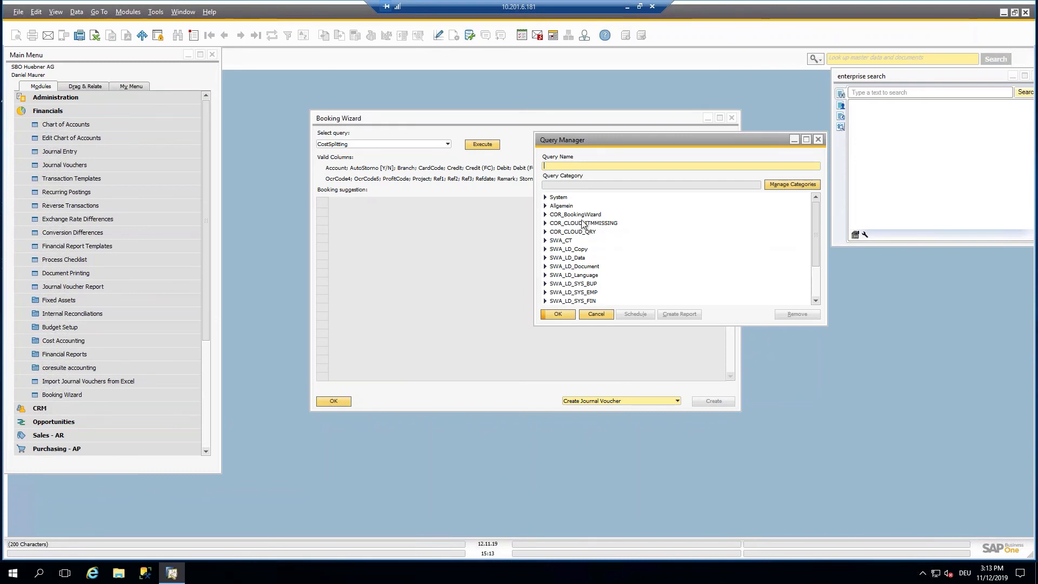
pyautogui.click(545, 216)
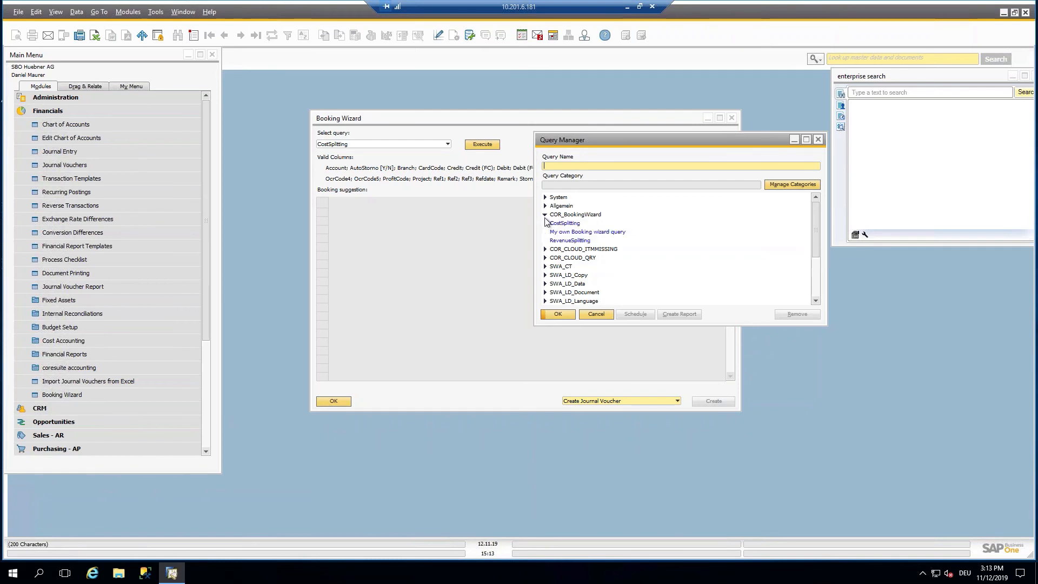
pyautogui.click(606, 237)
pyautogui.doubleClick(606, 237)
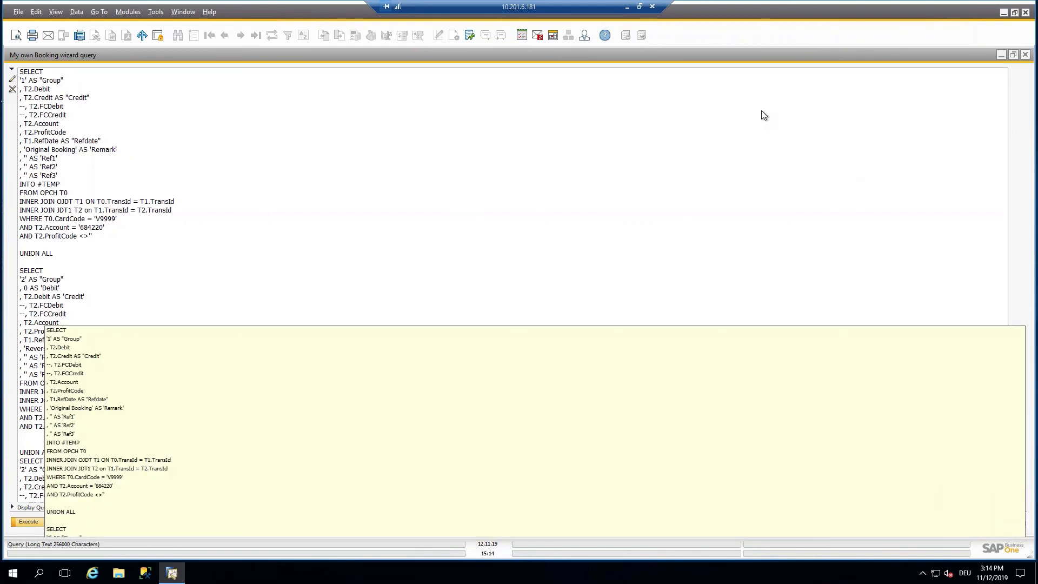
pyautogui.doubleClick(829, 55)
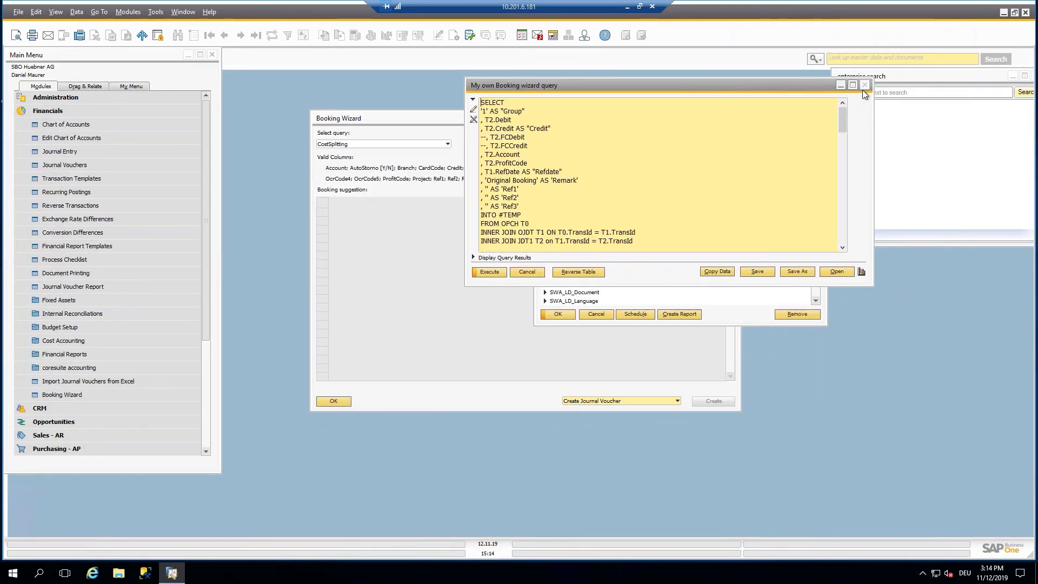
pyautogui.moveTo(846, 121); pyautogui.dragTo(845, 180)
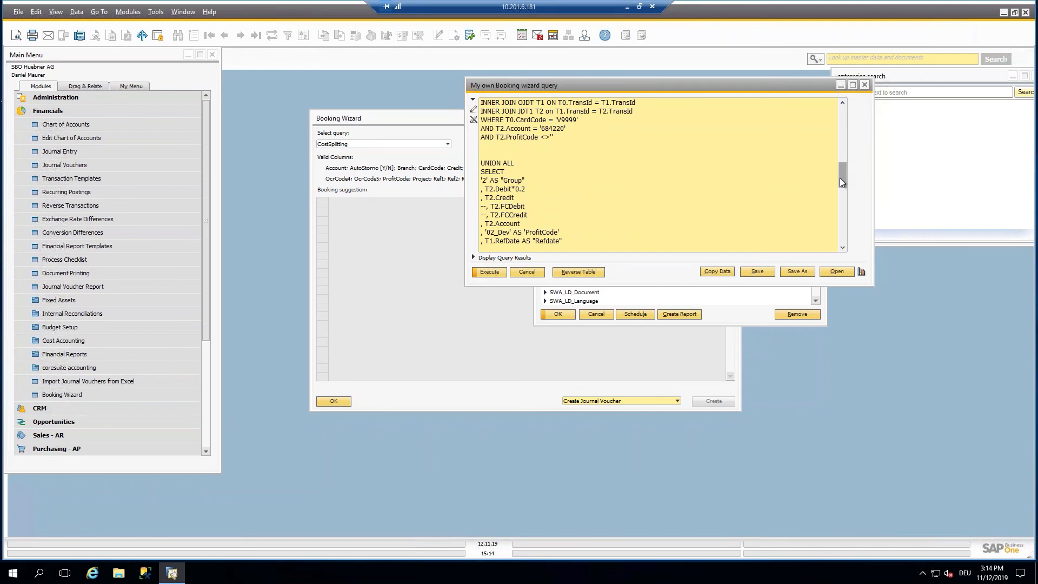
pyautogui.click(864, 85)
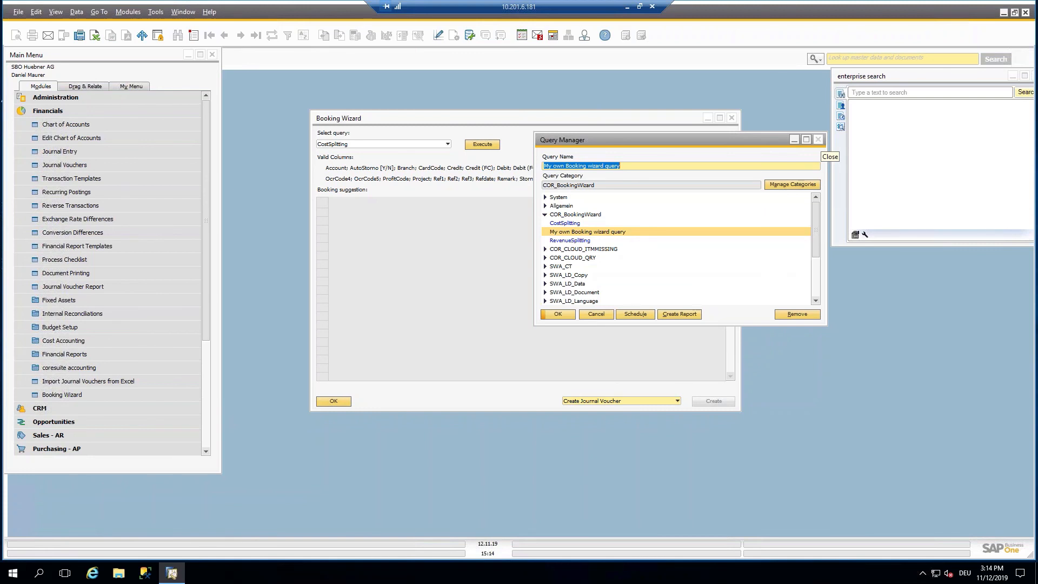
pyautogui.click(818, 139)
# Execute "My own Booking wizard query" in the Booking Wizard and set the posting type to Create Journal Entries.
pyautogui.click(413, 144)
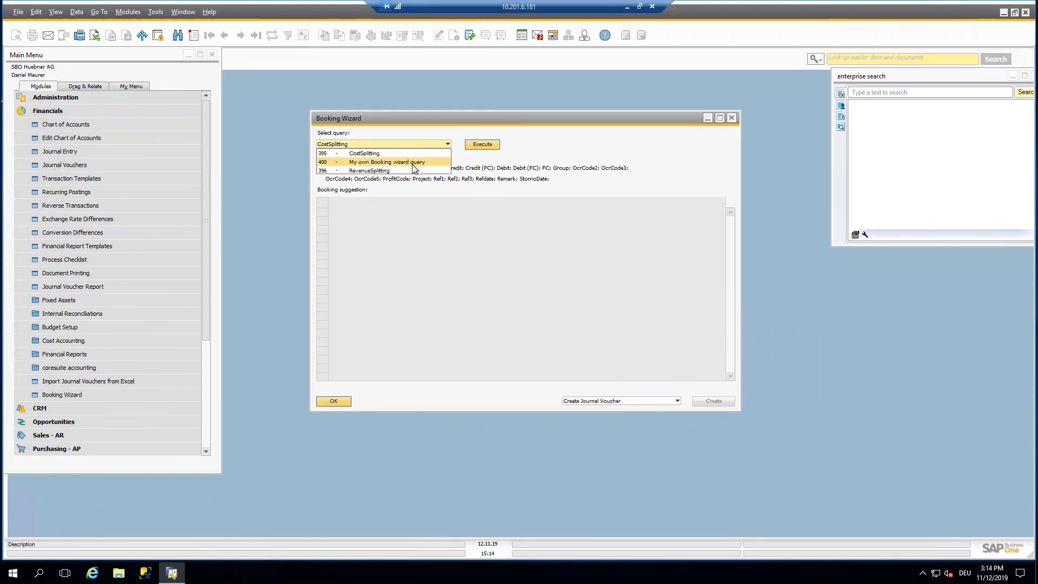
pyautogui.click(413, 164)
pyautogui.click(491, 146)
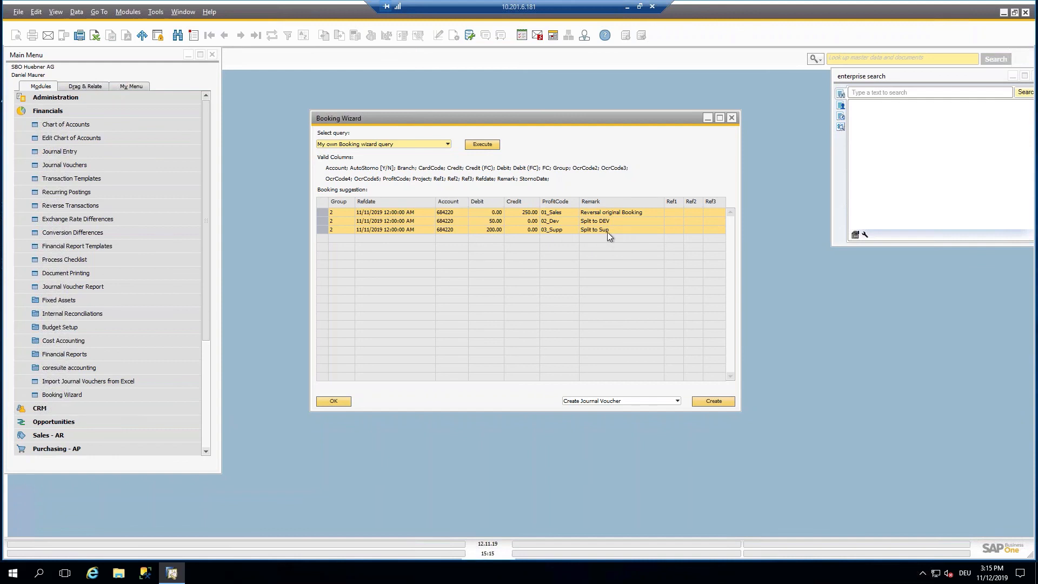
pyautogui.click(671, 403)
pyautogui.click(671, 411)
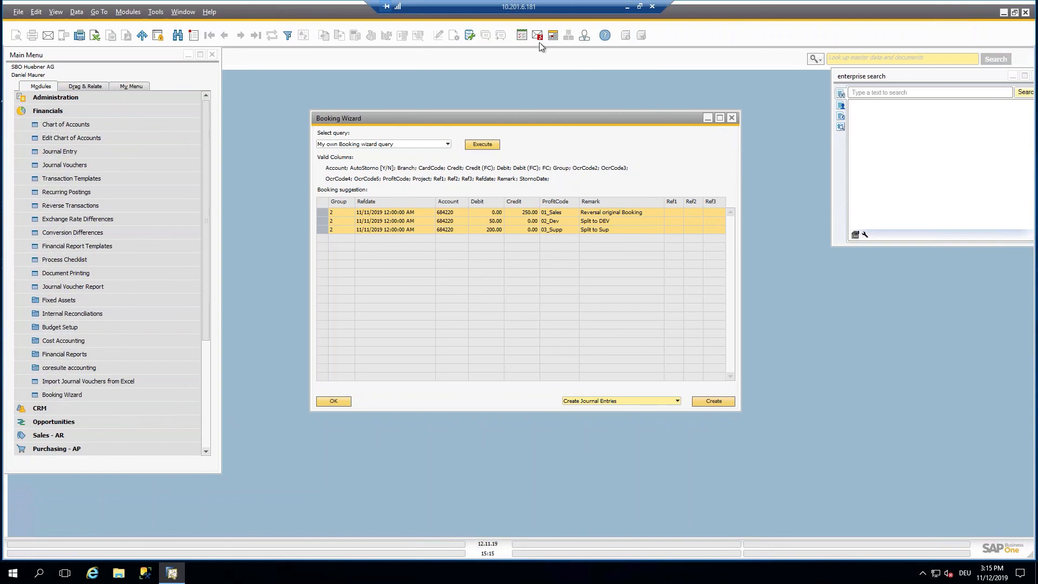
# View the queries stored in the COR_BookingWizard category of the Query Manager, and close it.
pyautogui.click(469, 36)
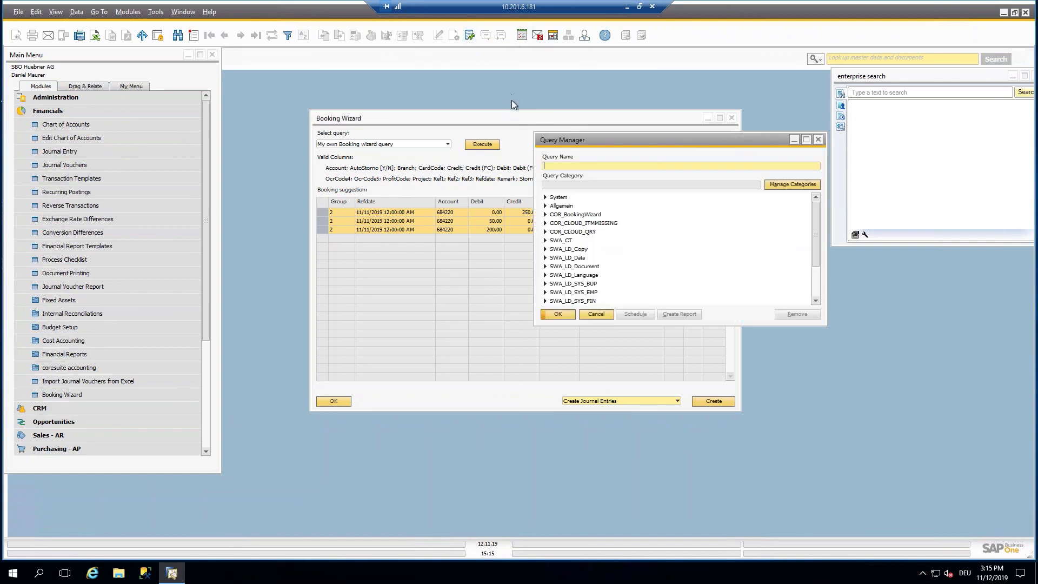
pyautogui.click(545, 214)
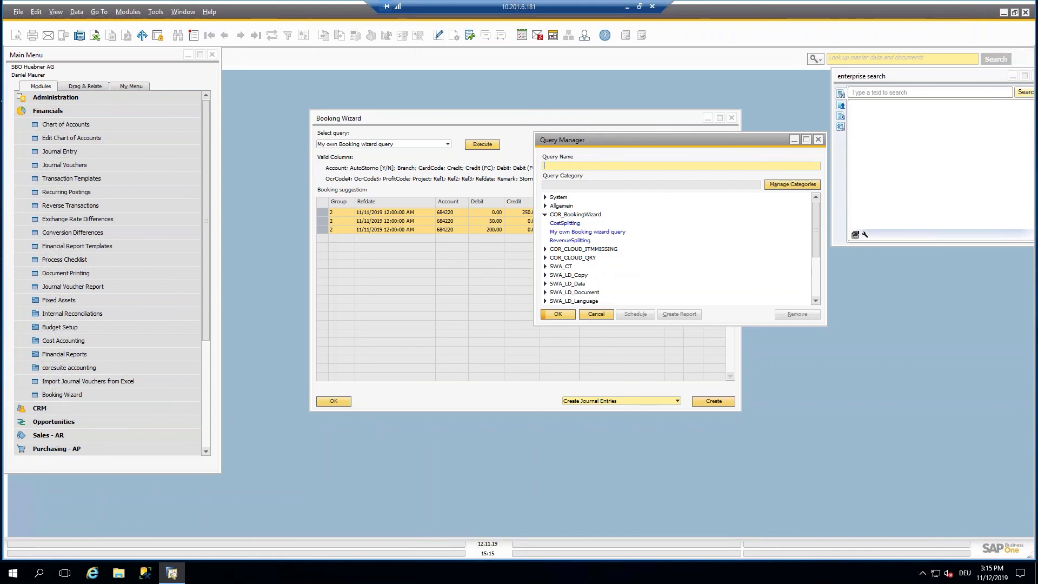
pyautogui.click(819, 140)
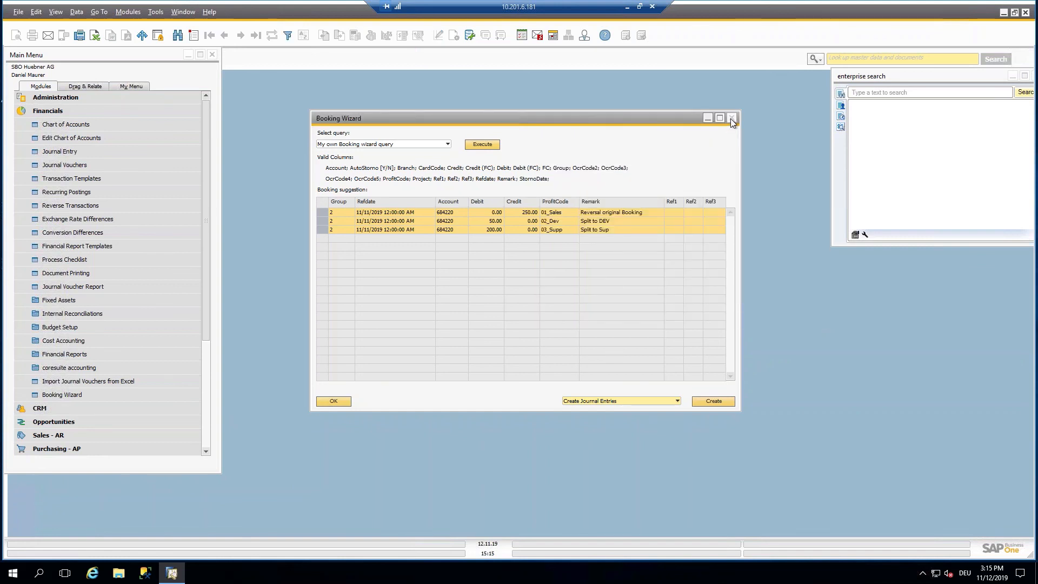
# Close the Booking Wizard and minimise the remote session to return to the PowerPoint presentation.
pyautogui.click(732, 118)
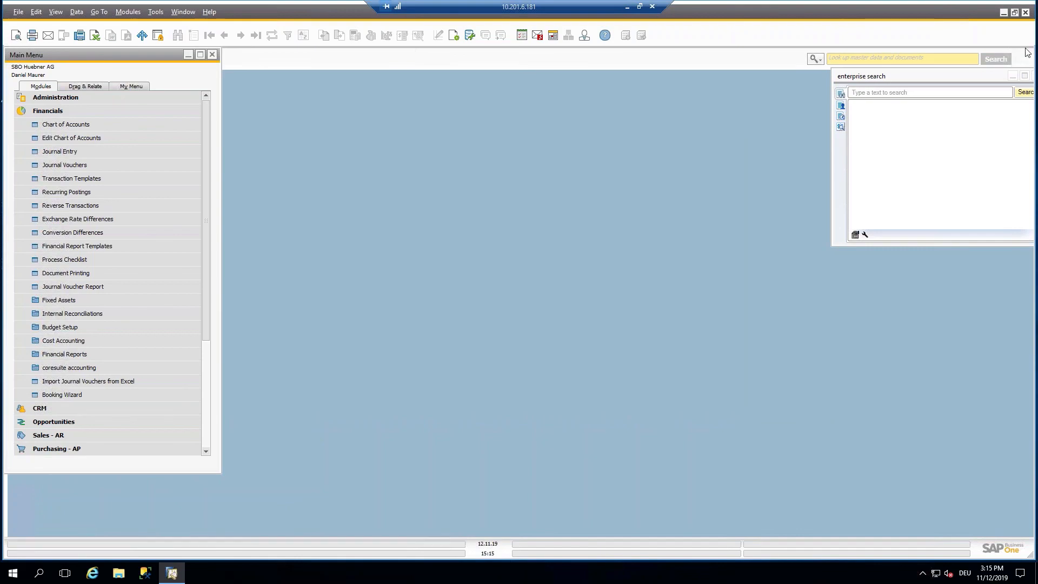
pyautogui.click(627, 7)
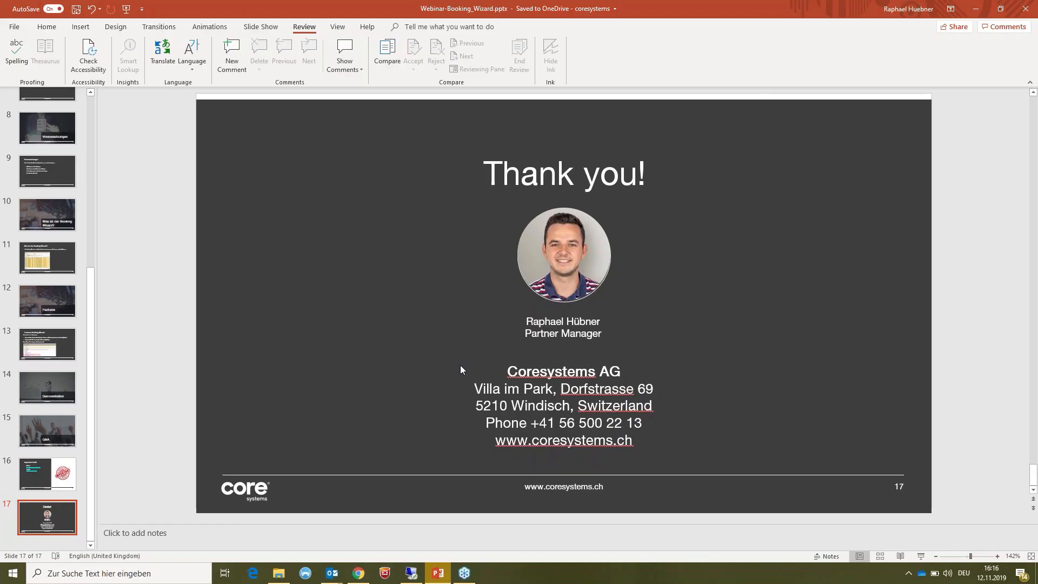